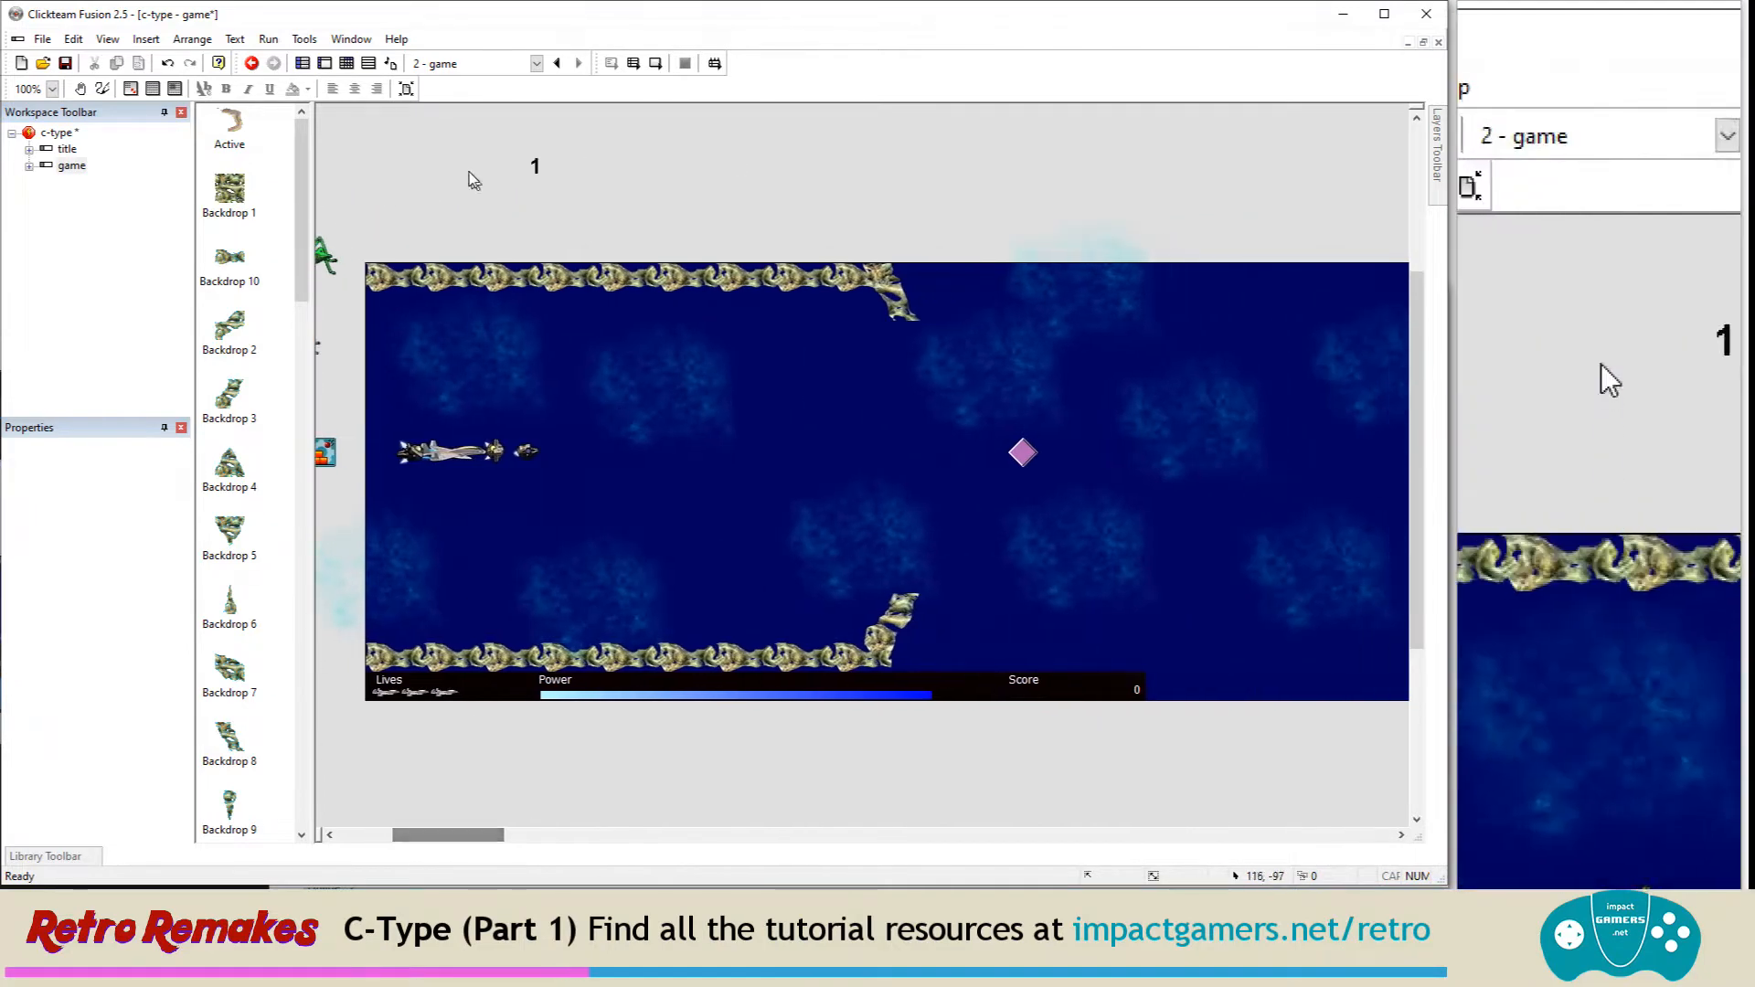
Step: Run the c-type application, start the game from its title screen and fire a burst of shots at the enemies
left_click(268, 38)
left_click(295, 74)
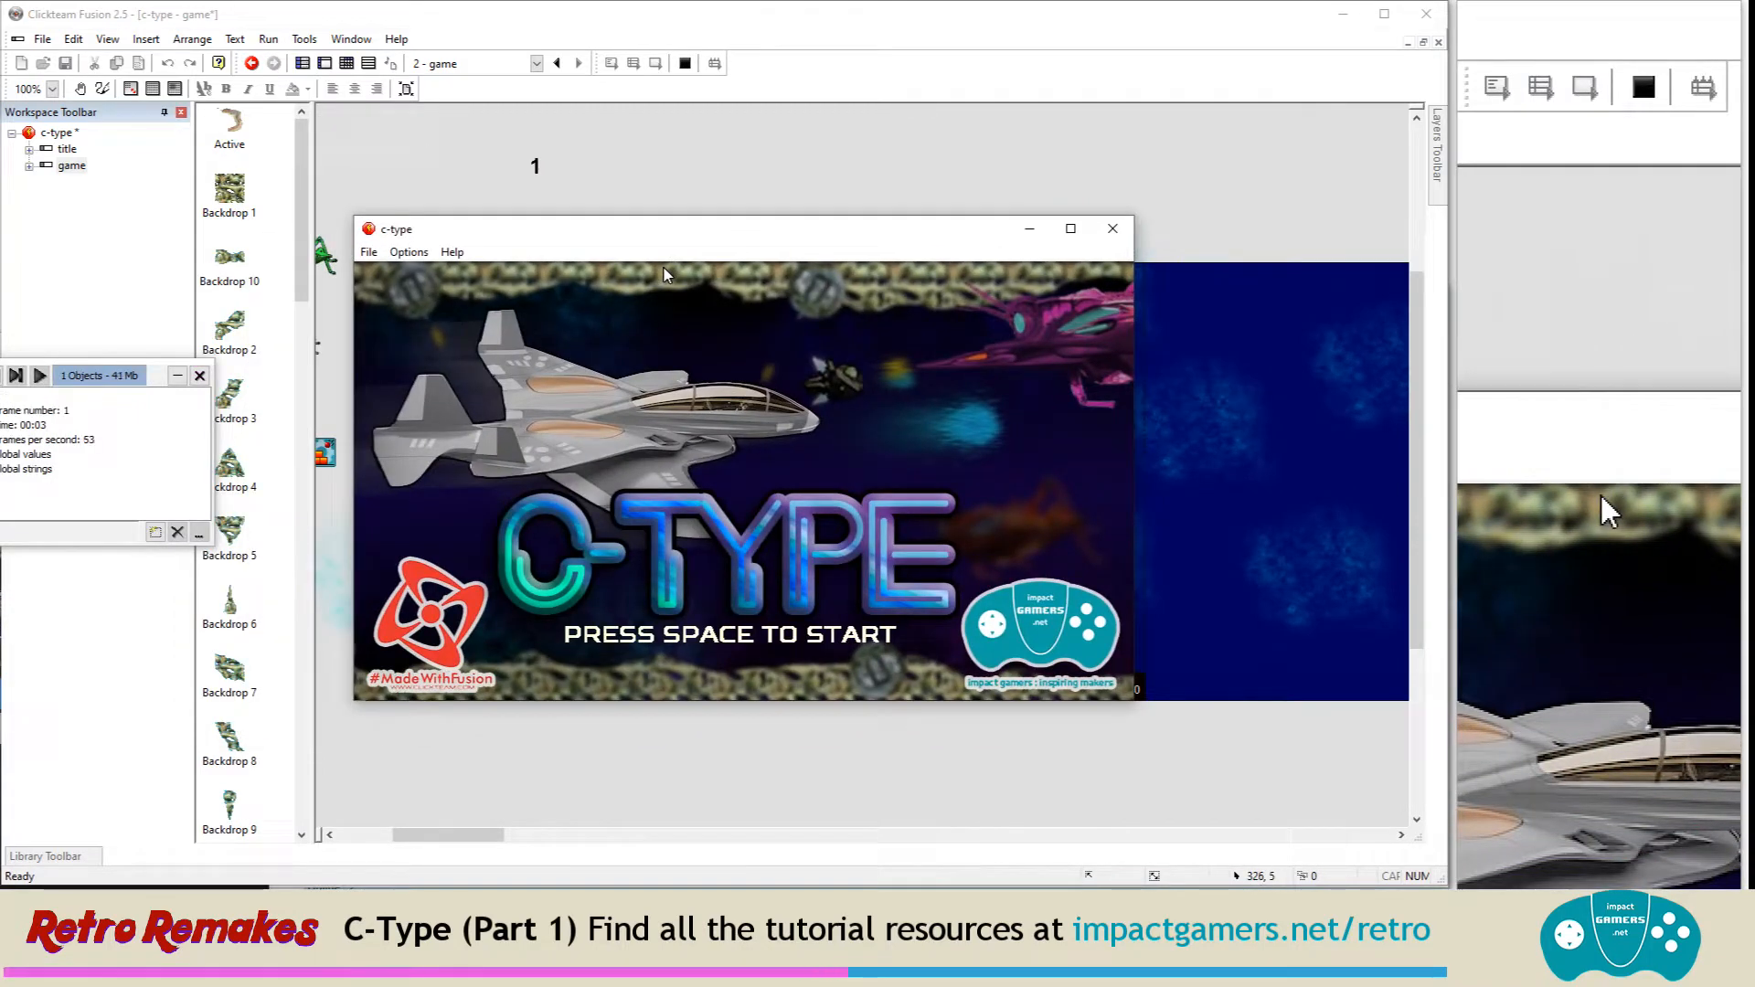
key("space")
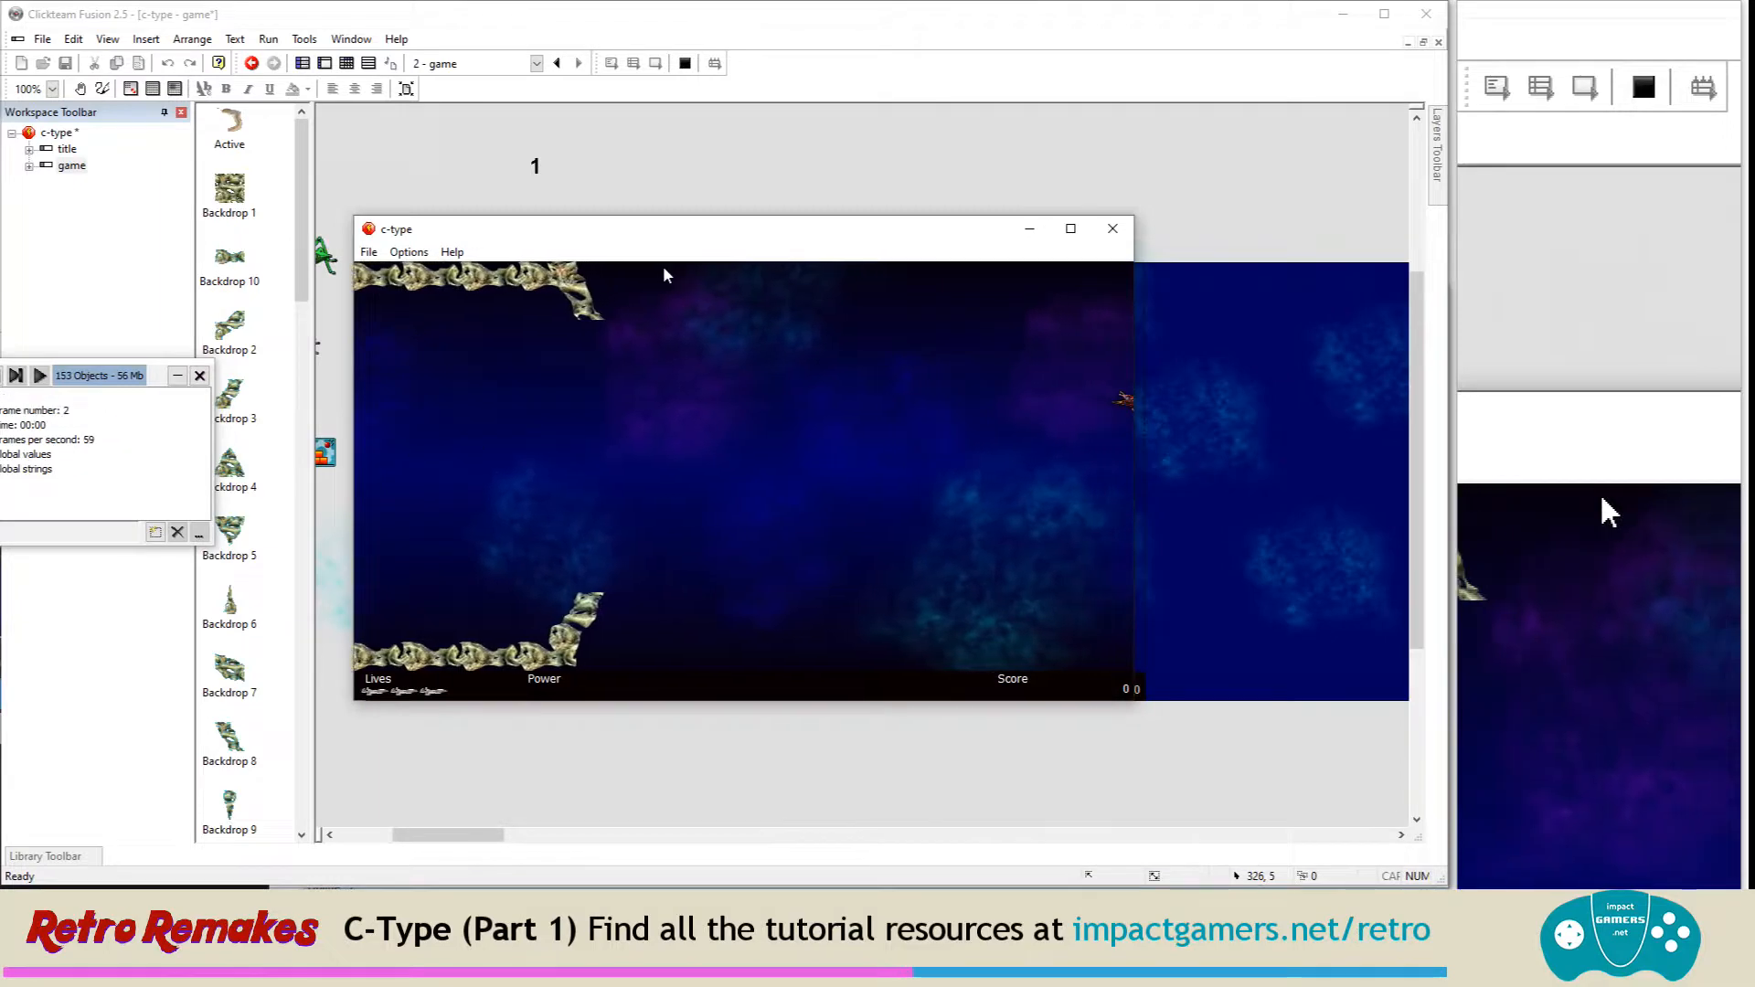
key("space")
key("space")
key("space")
key("space")
key("space")
key("space")
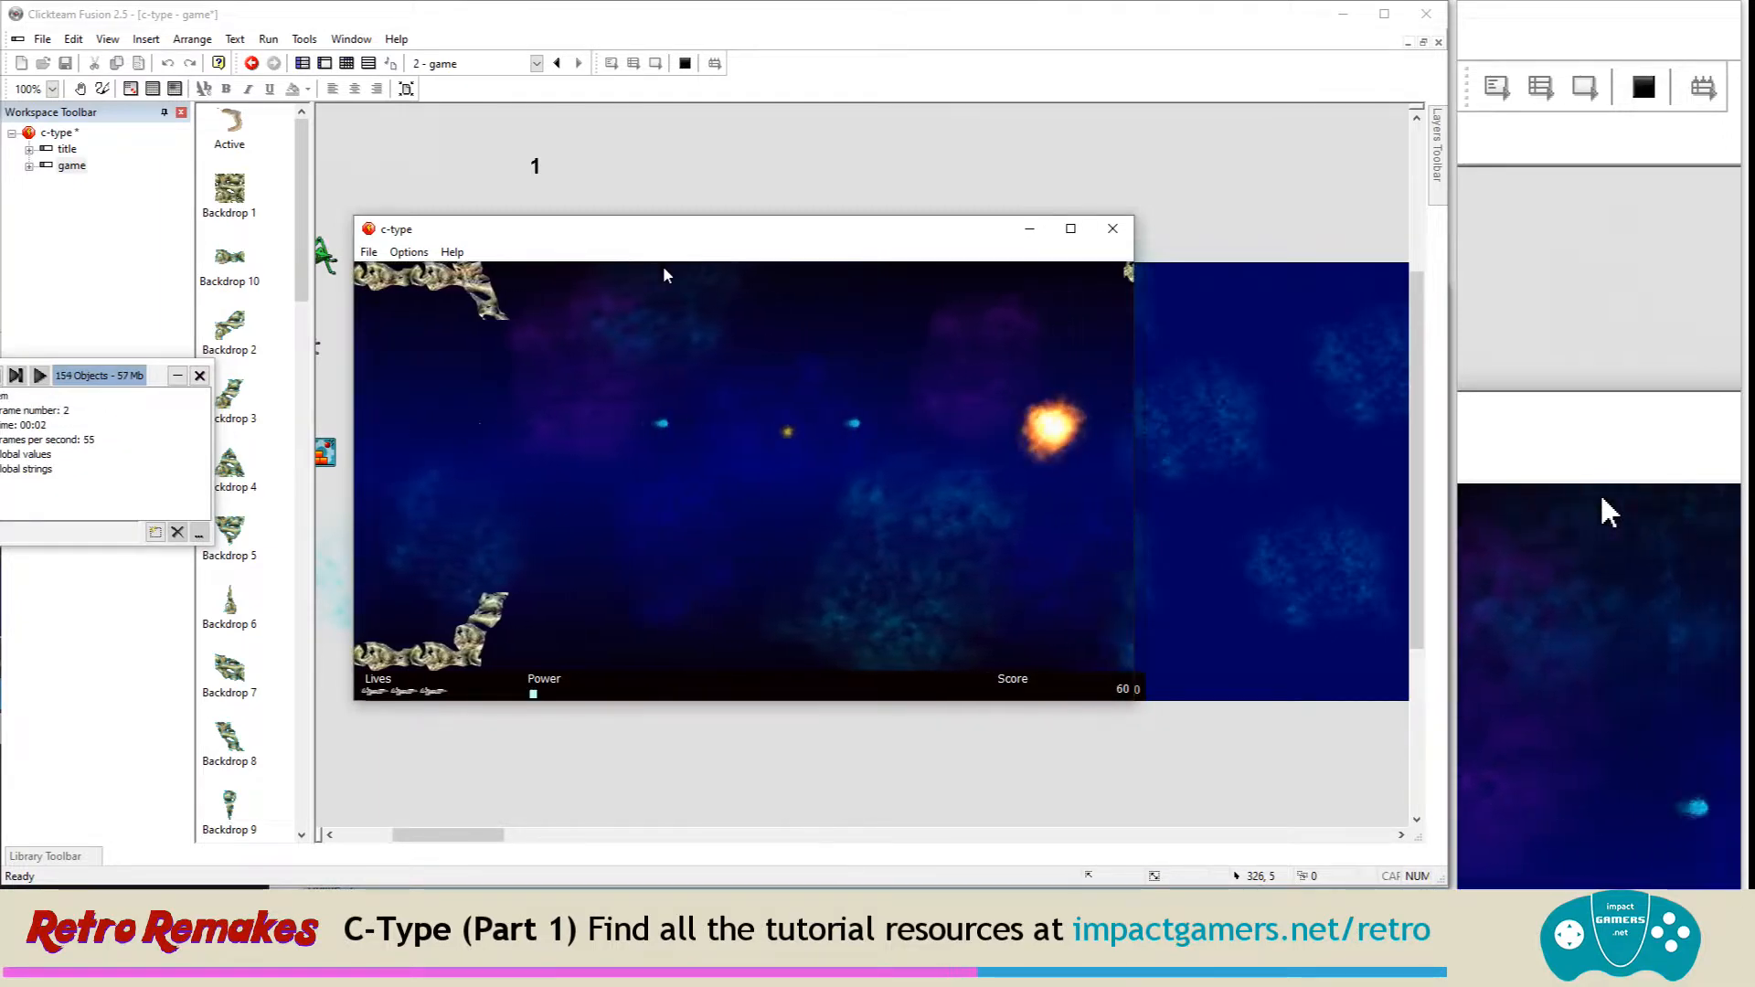
Step: Play-test the ship by flying it in all directions through the level while firing normal and charged shots
key("Down")
key("space")
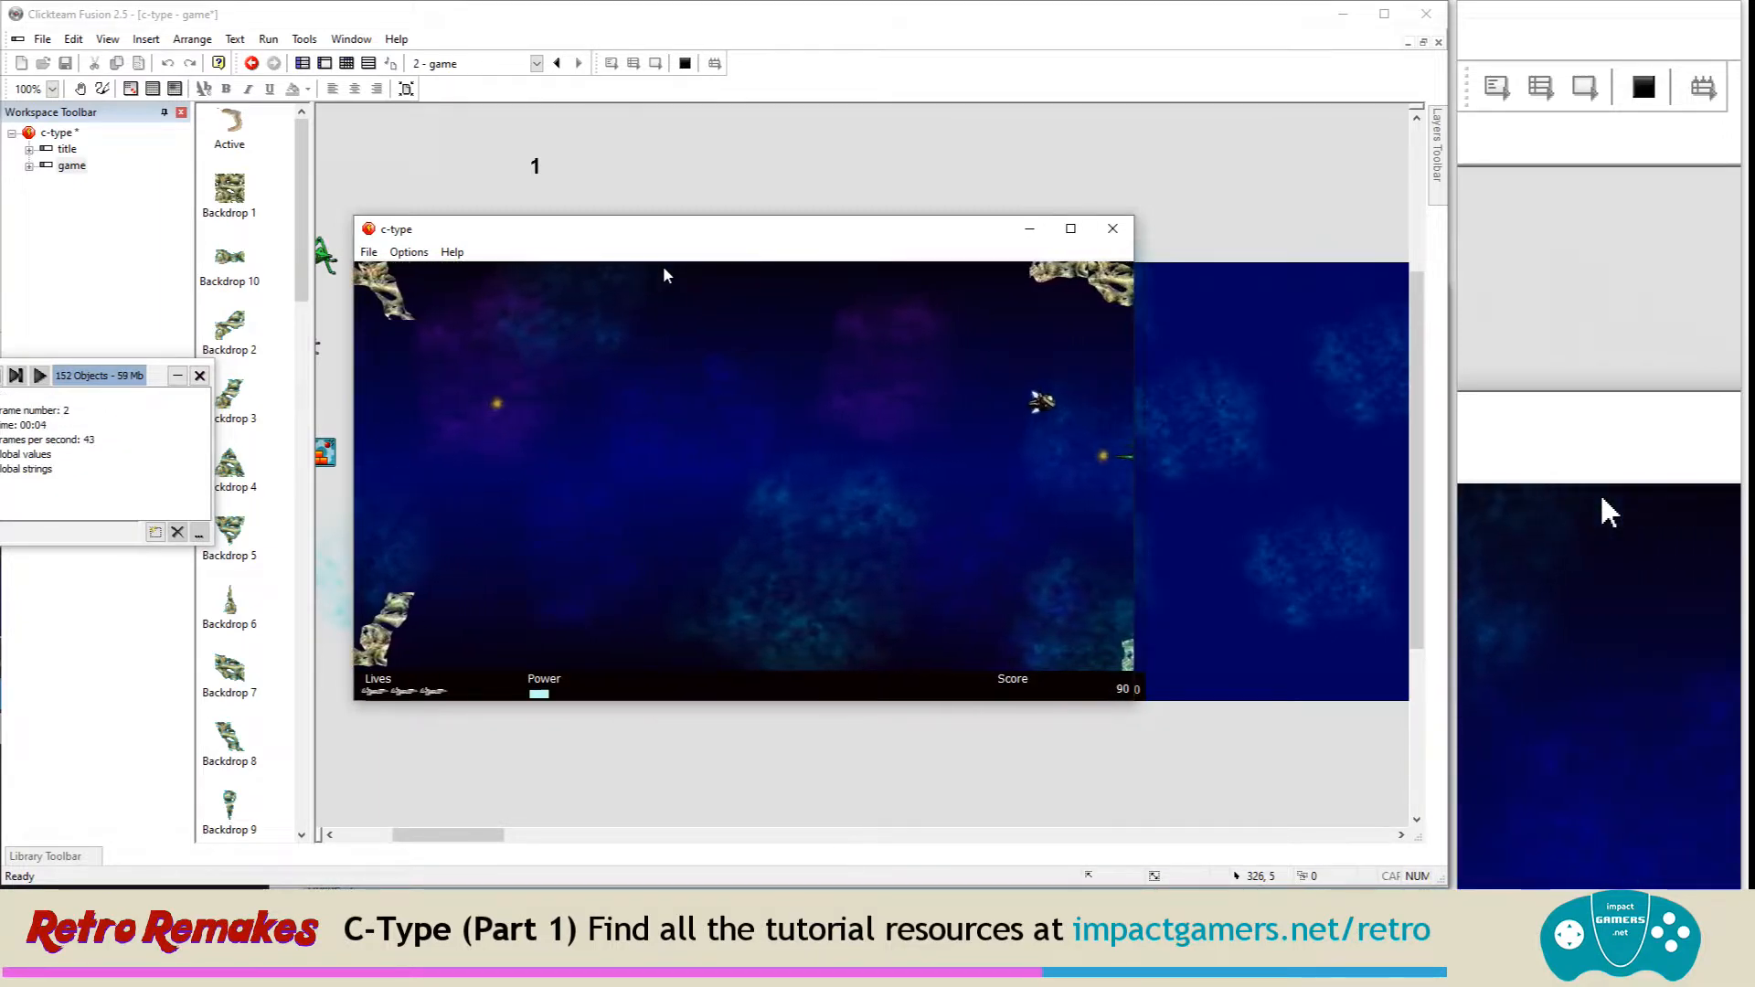
key("Up")
key("Left")
key("Up")
key("space")
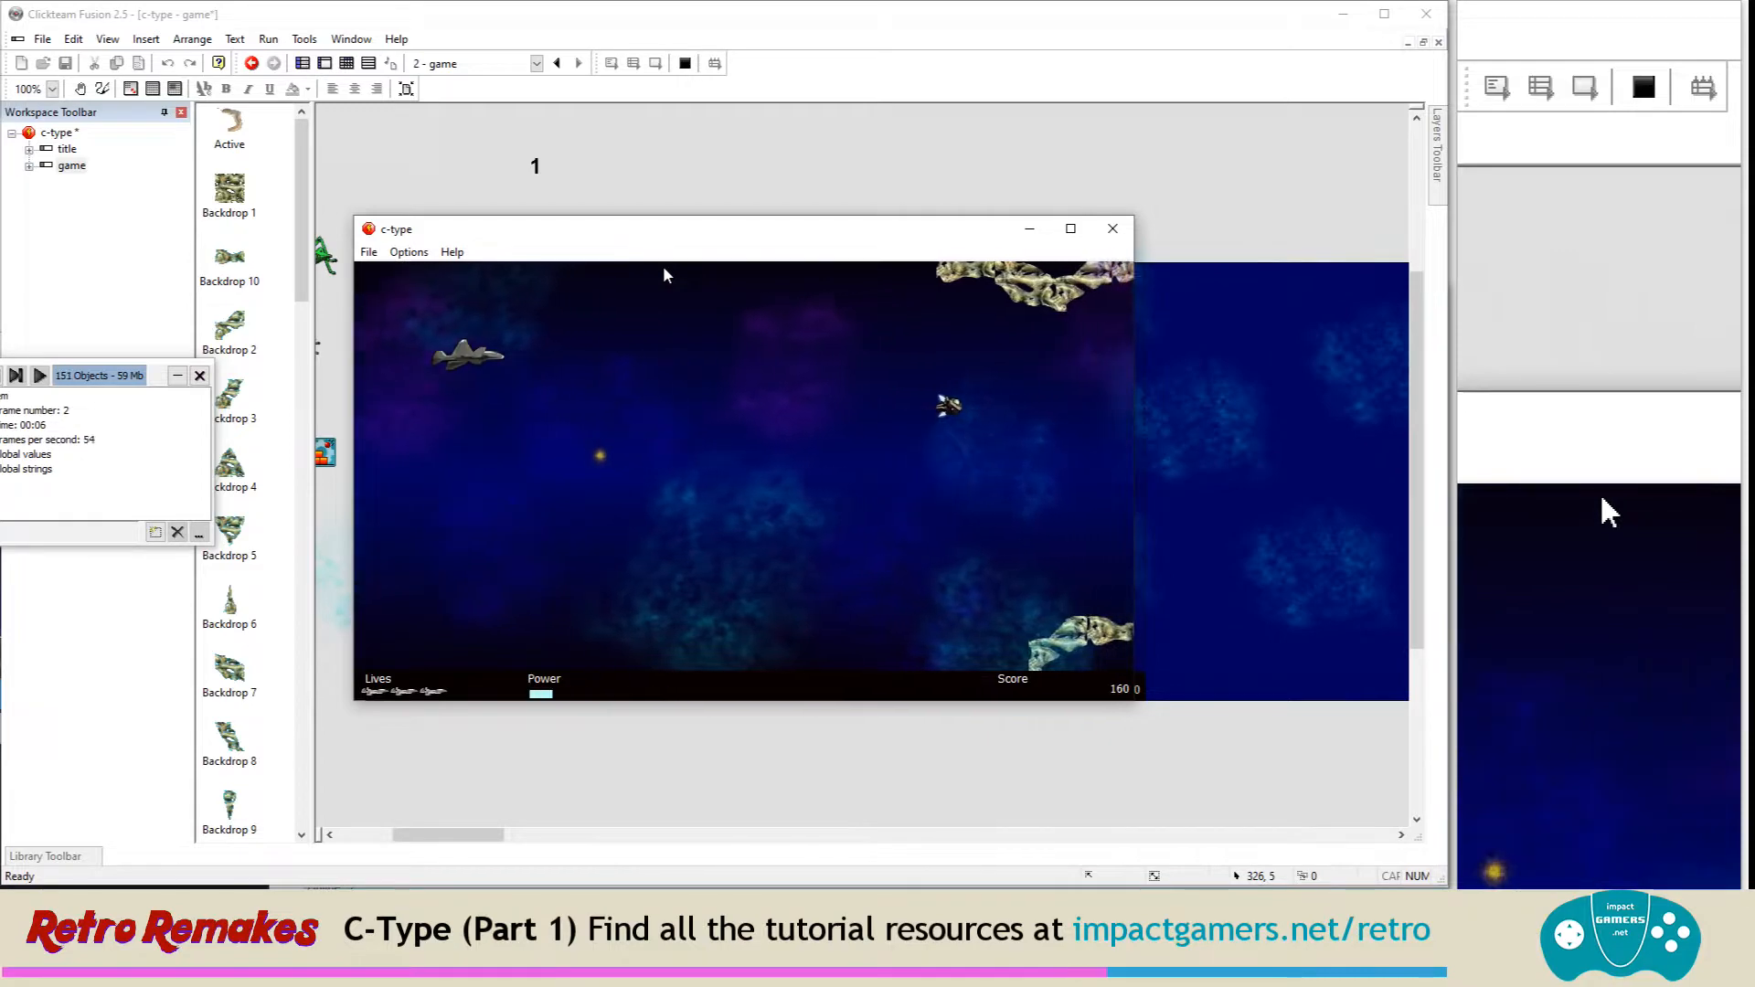
key("Right")
key("Down")
key("Right")
key("Up")
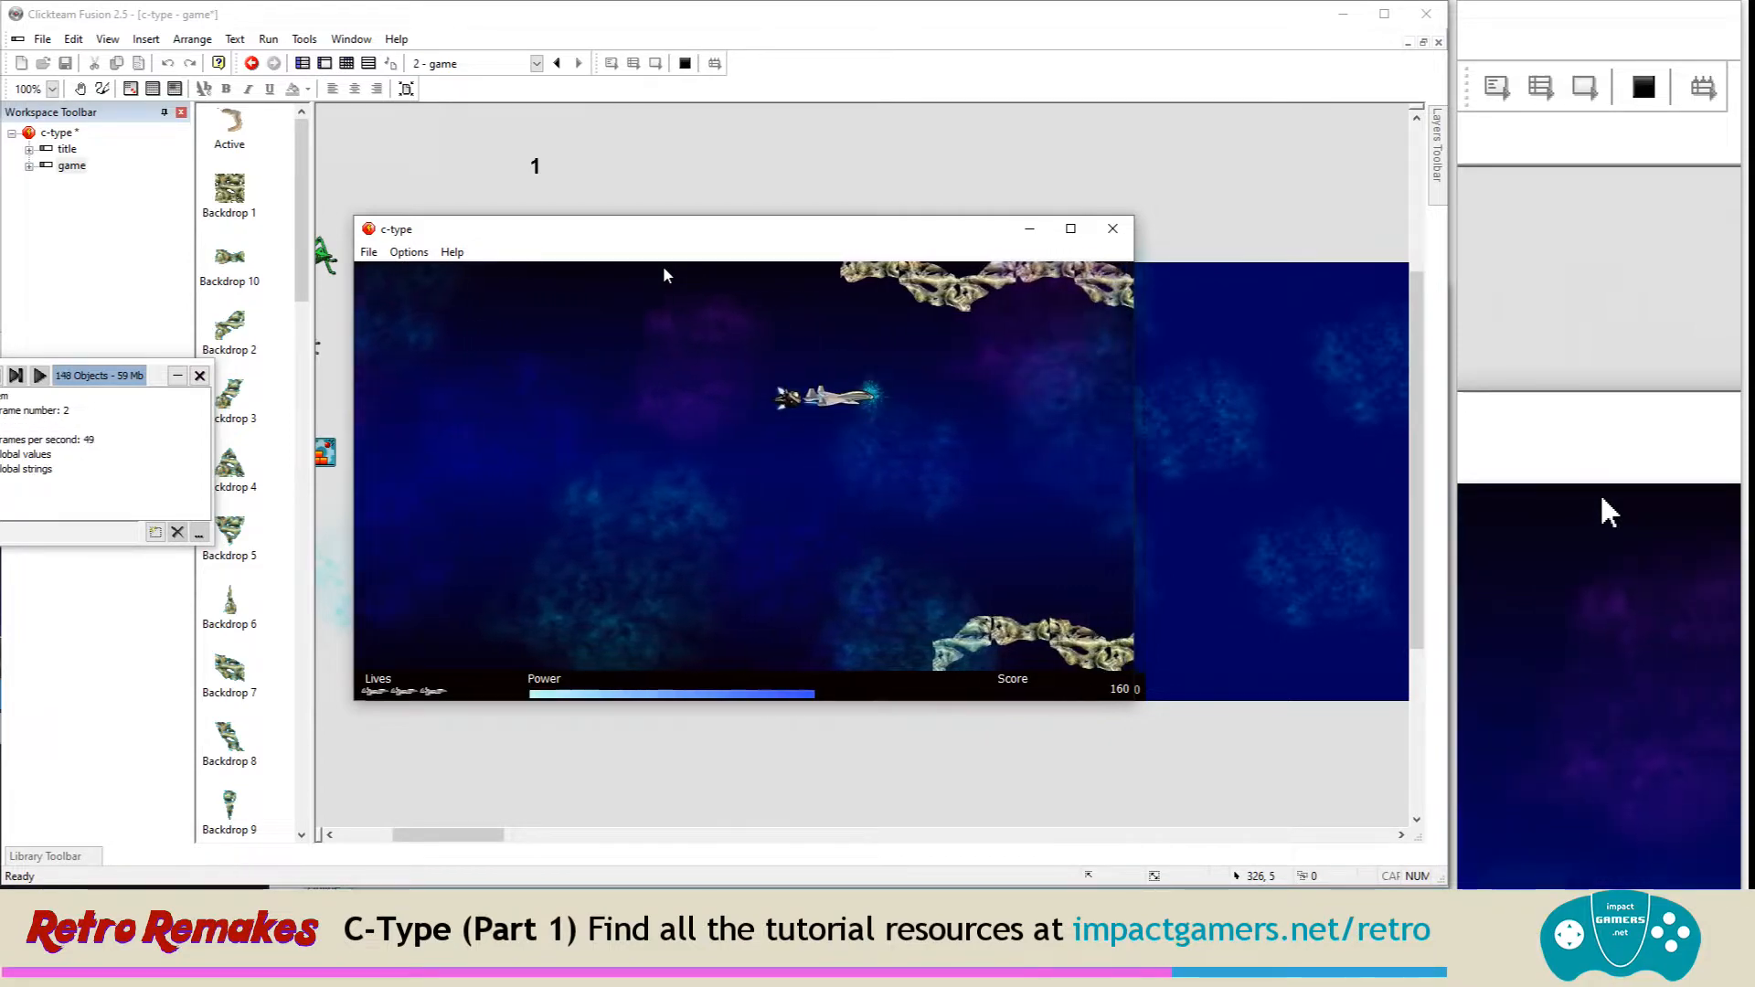
key("Left")
key("Down")
key("space")
key("Left")
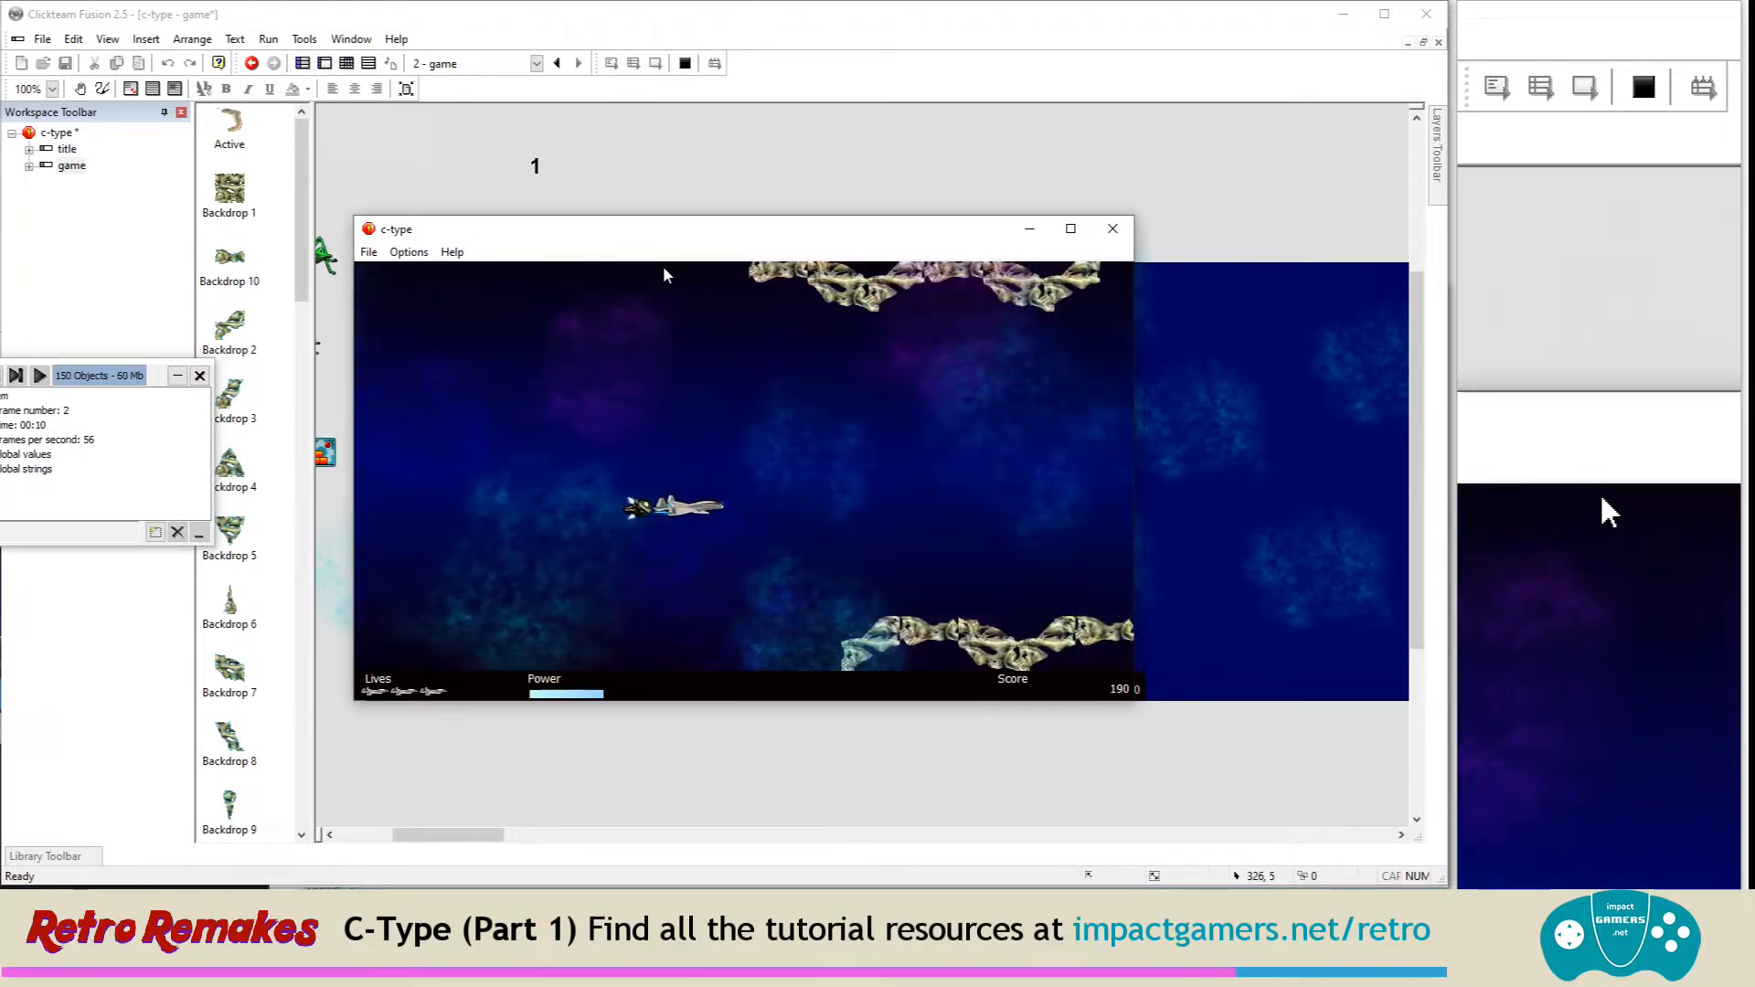
key("Left")
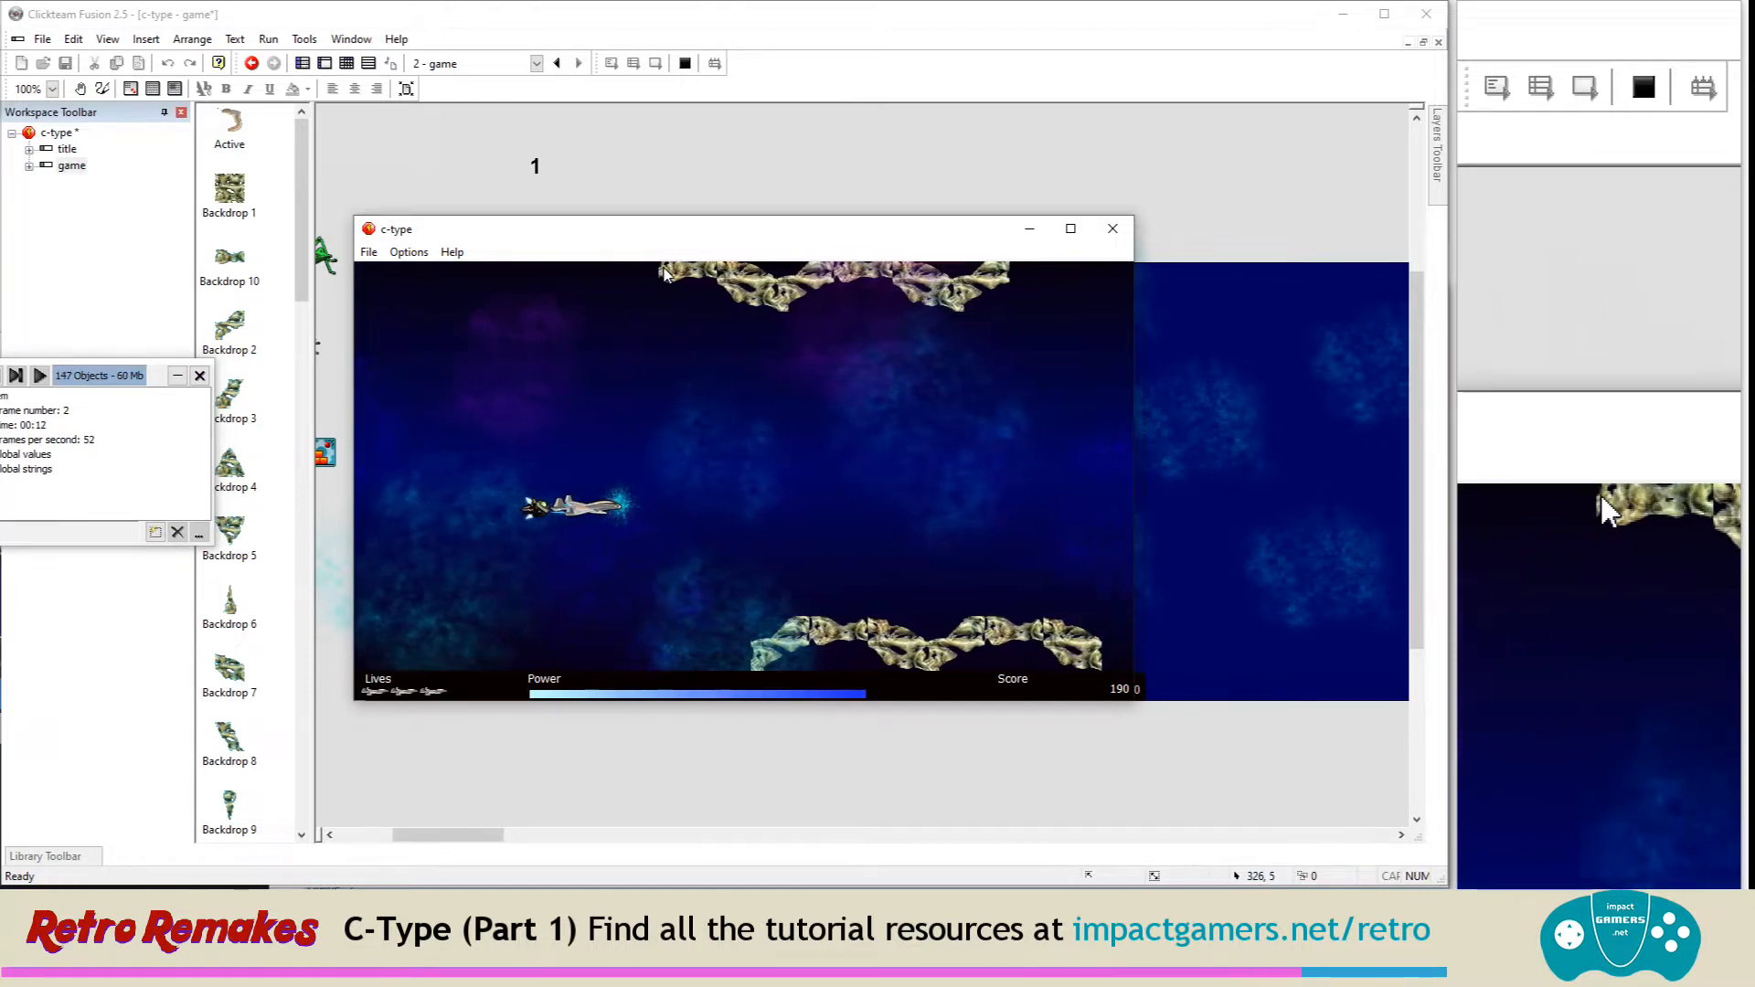
key("Up")
key("Down")
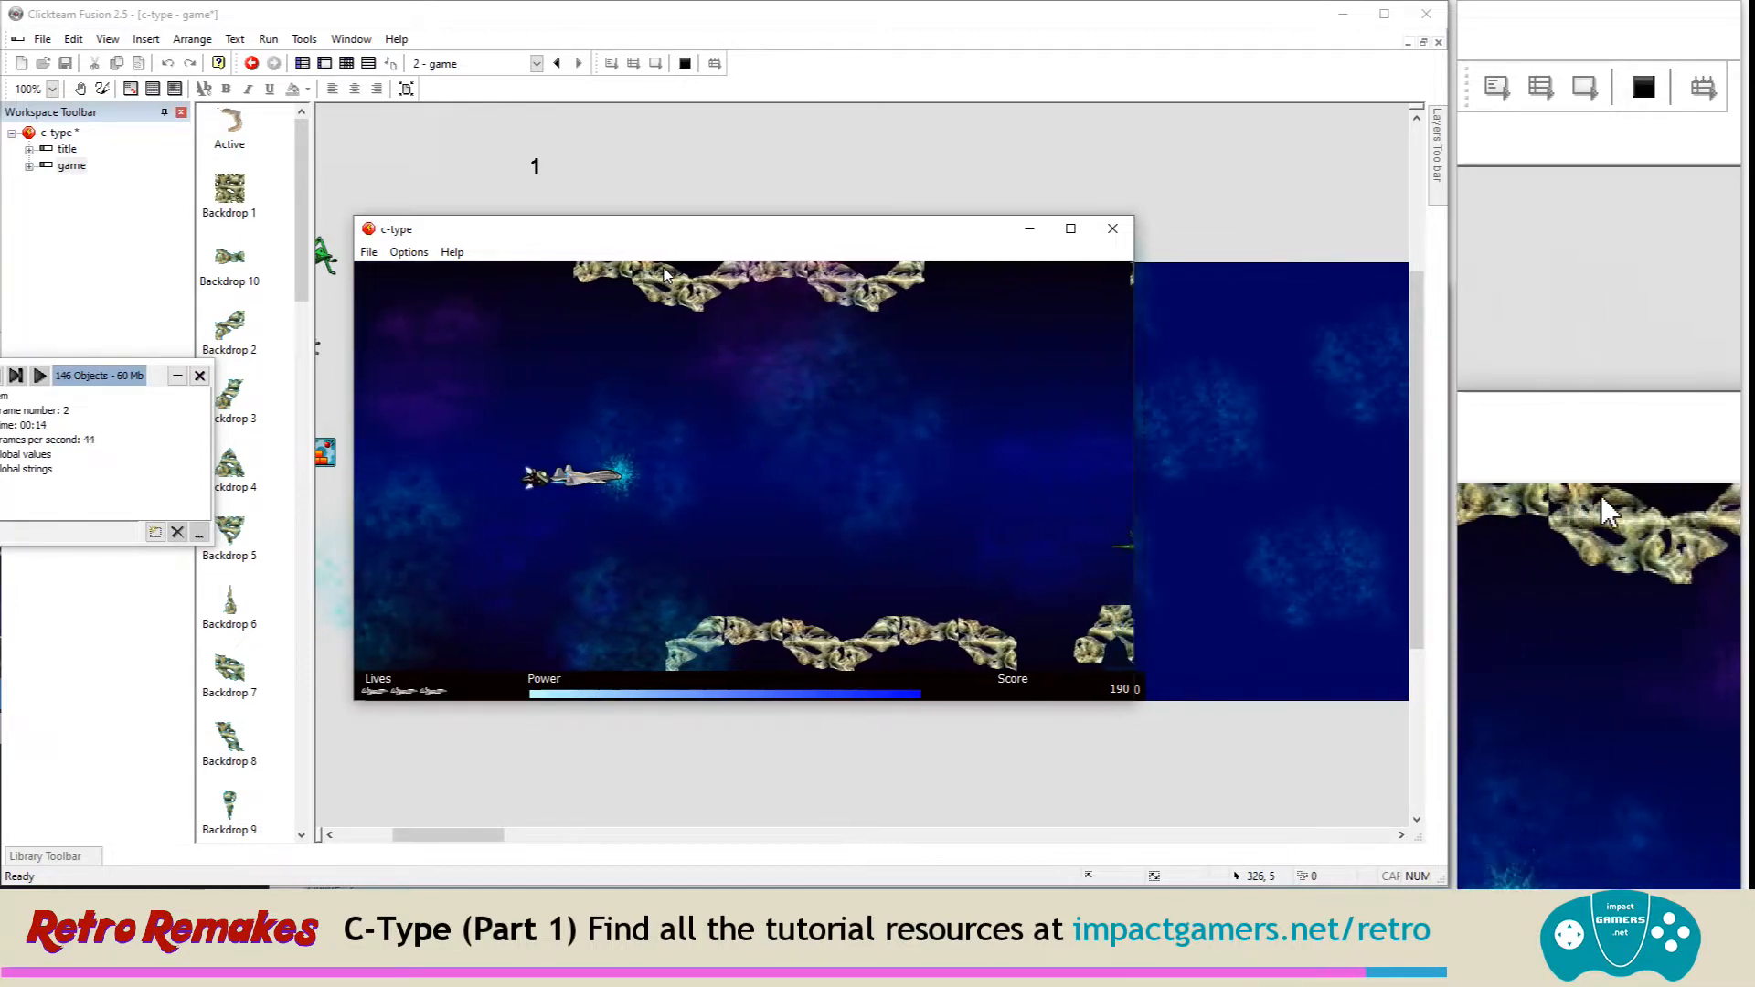
key("Down")
key("Up")
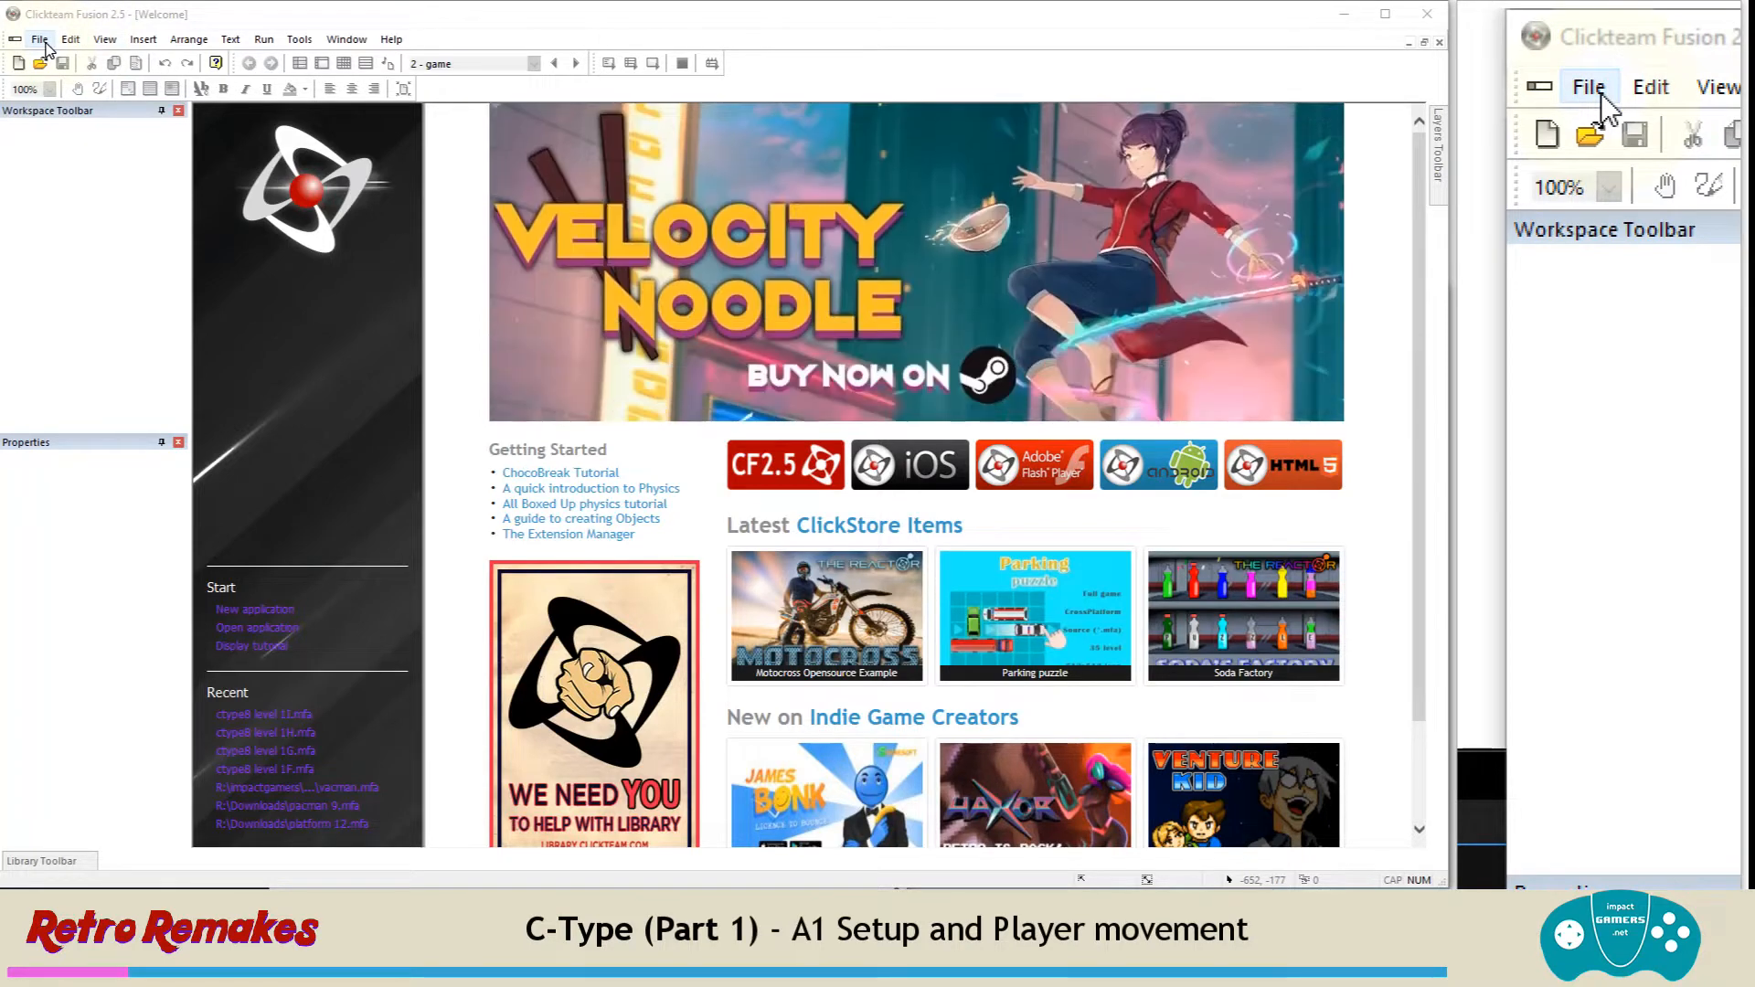
Step: Create a new application and set its window size to 853 x 480, applying the new size to its frame as well
left_click(41, 39)
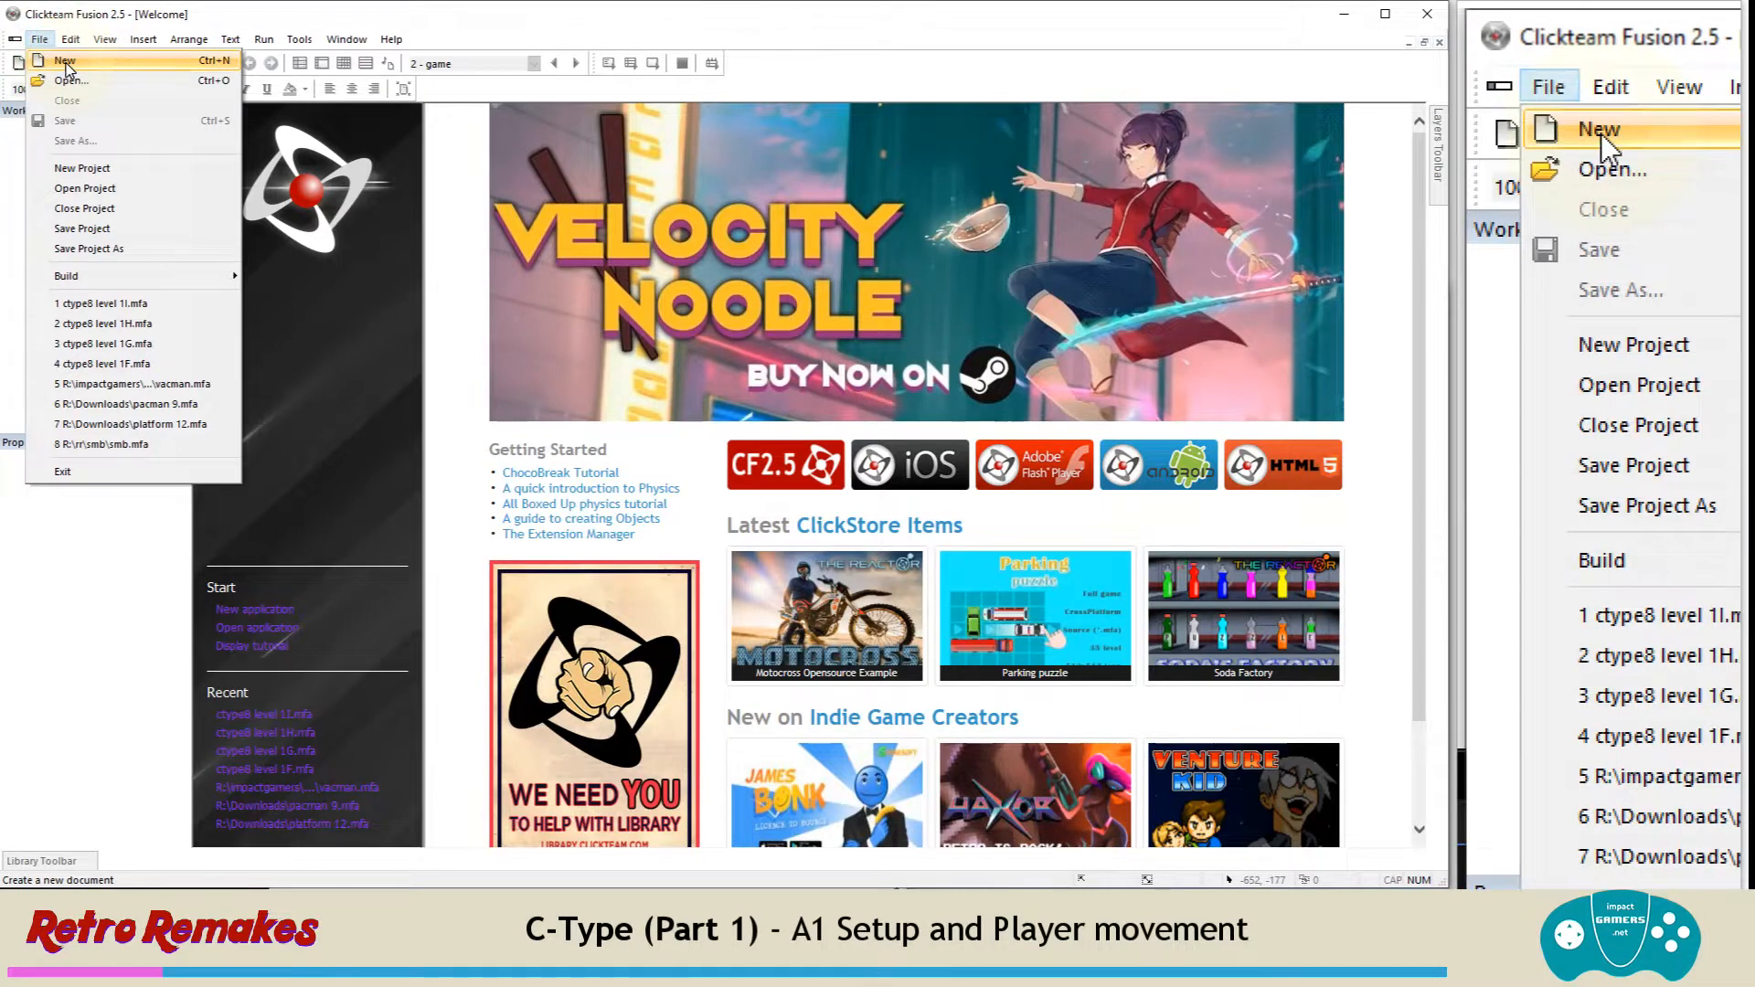
left_click(66, 62)
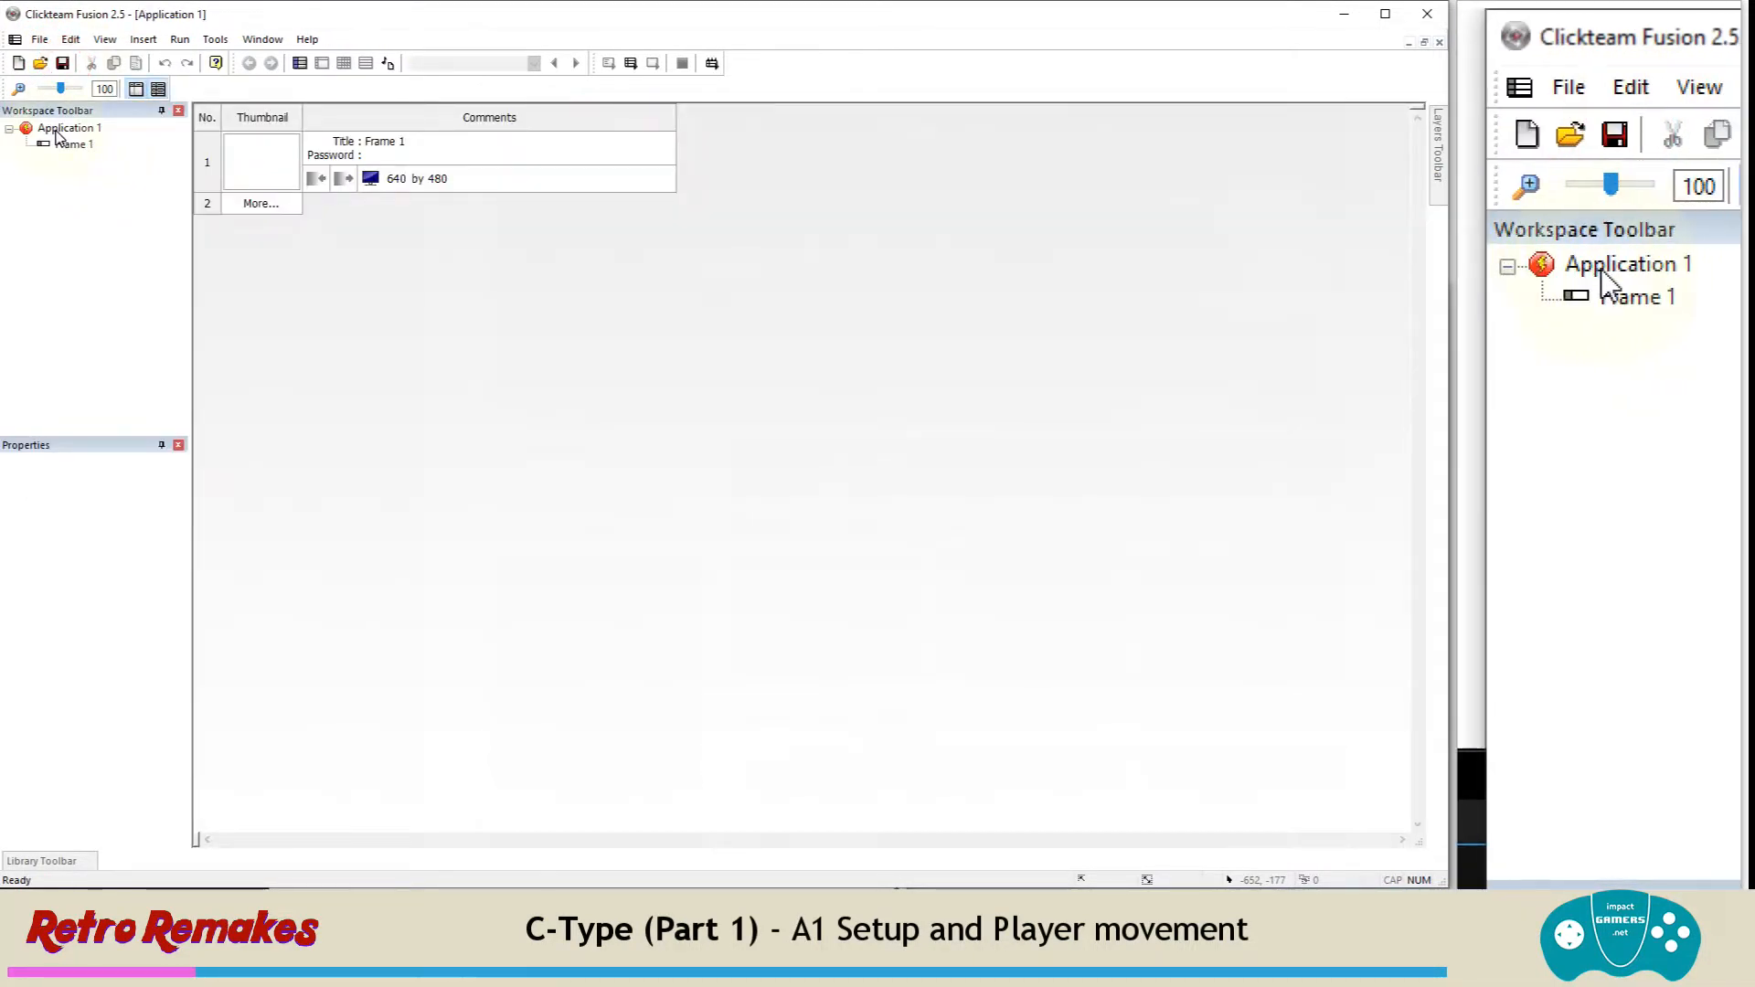
left_click(57, 134)
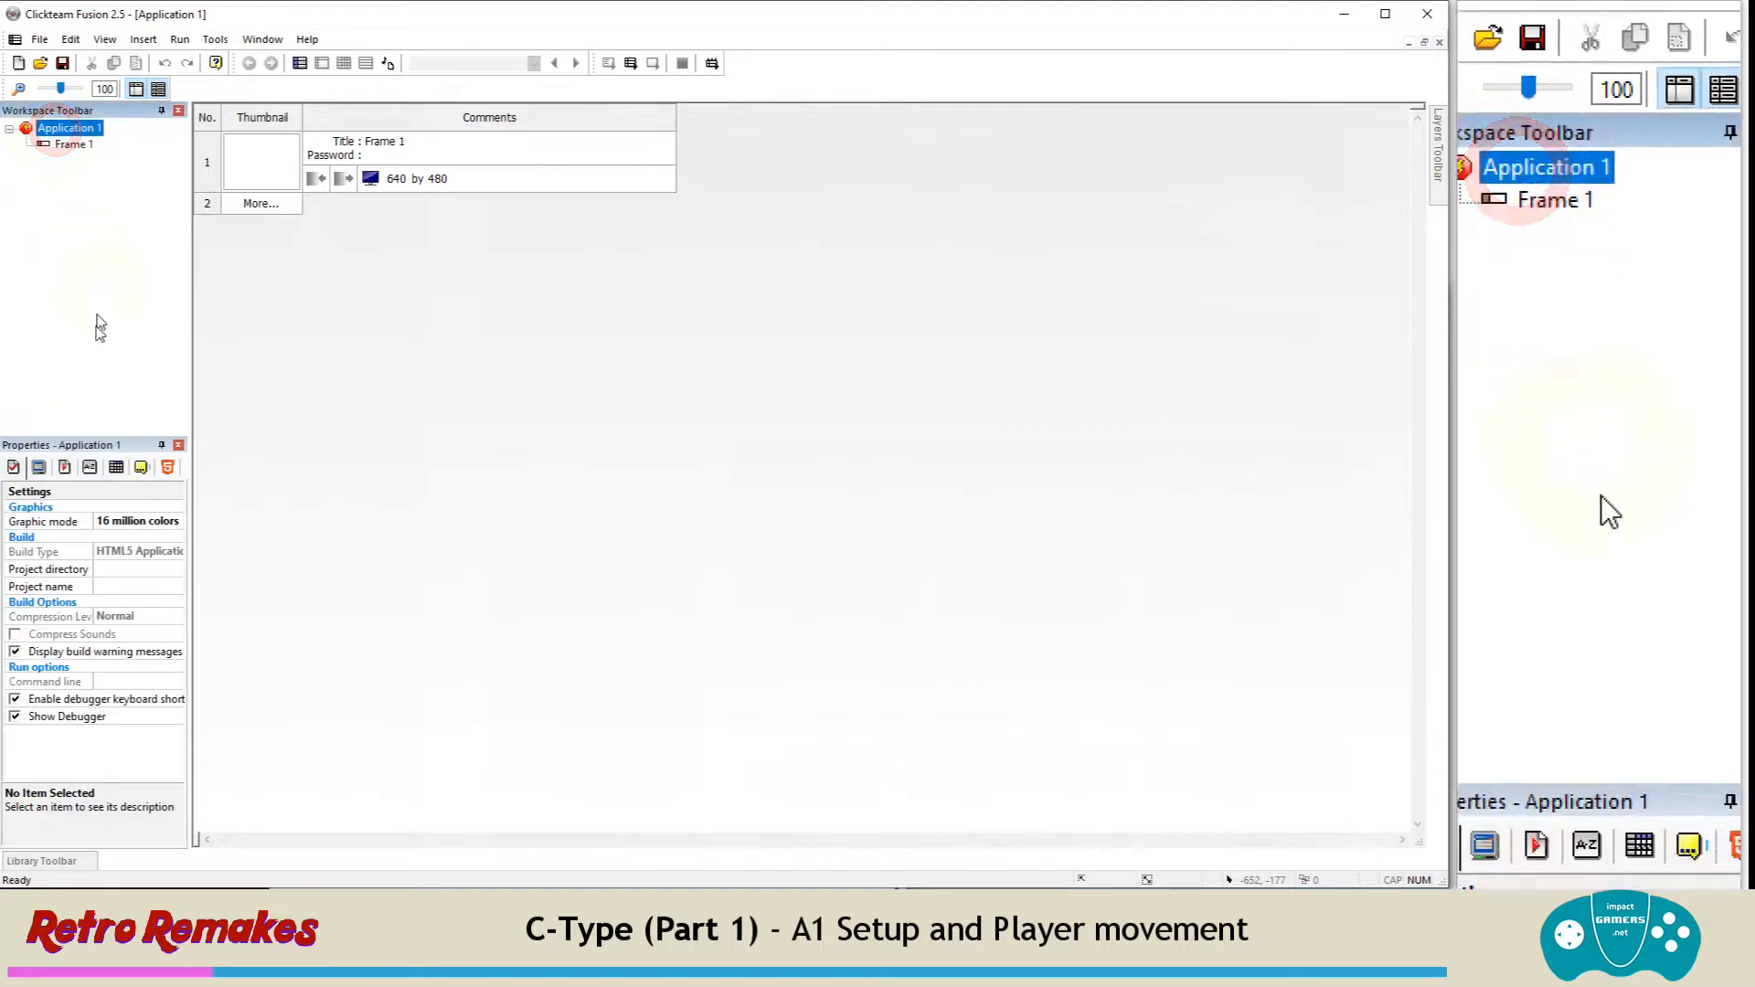
left_click(39, 470)
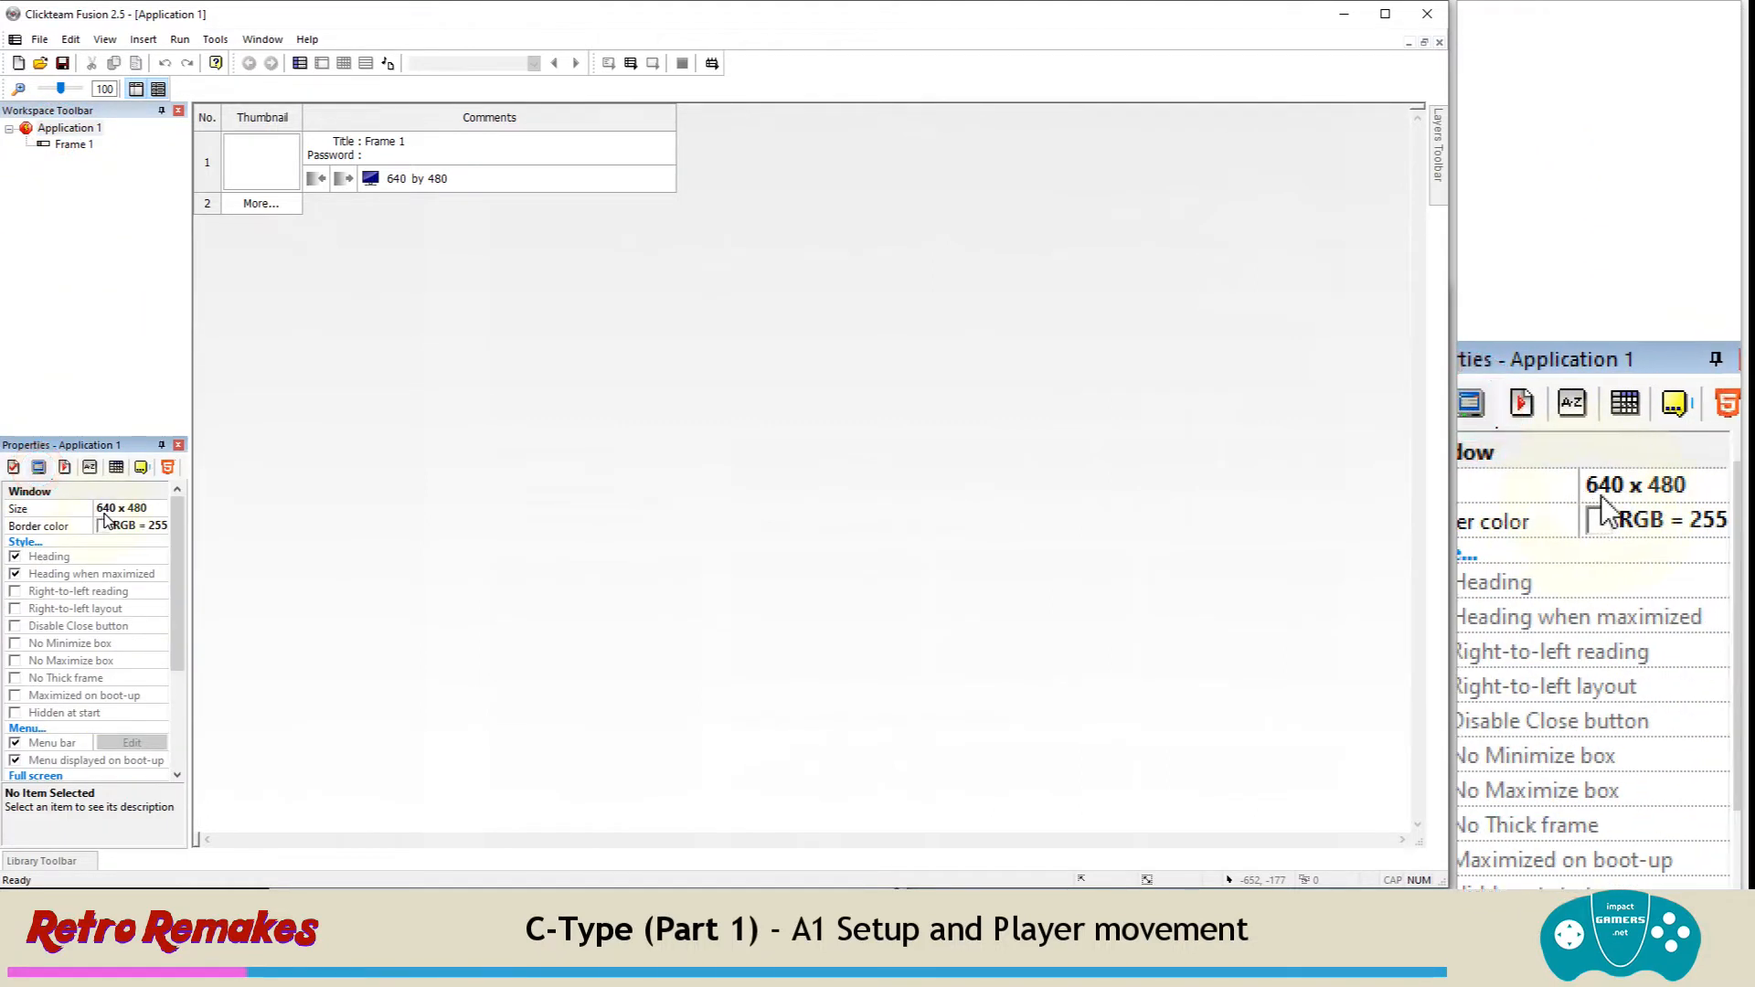
left_click(107, 509)
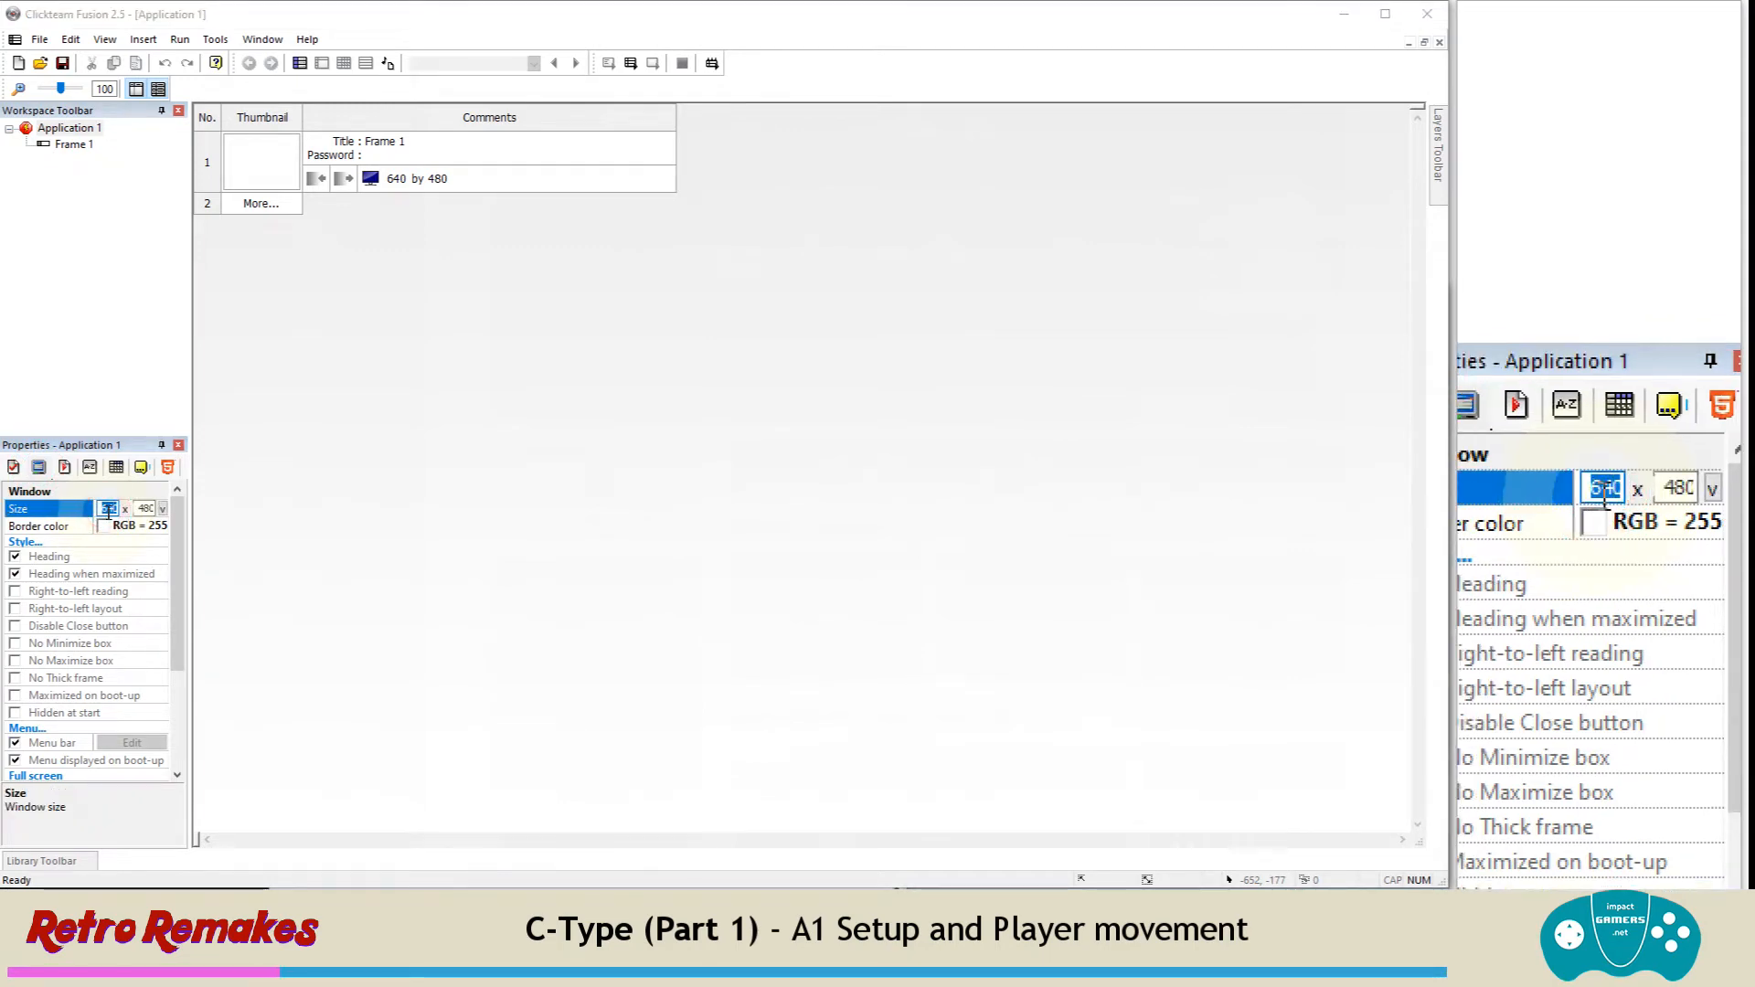
type("853")
key("Return")
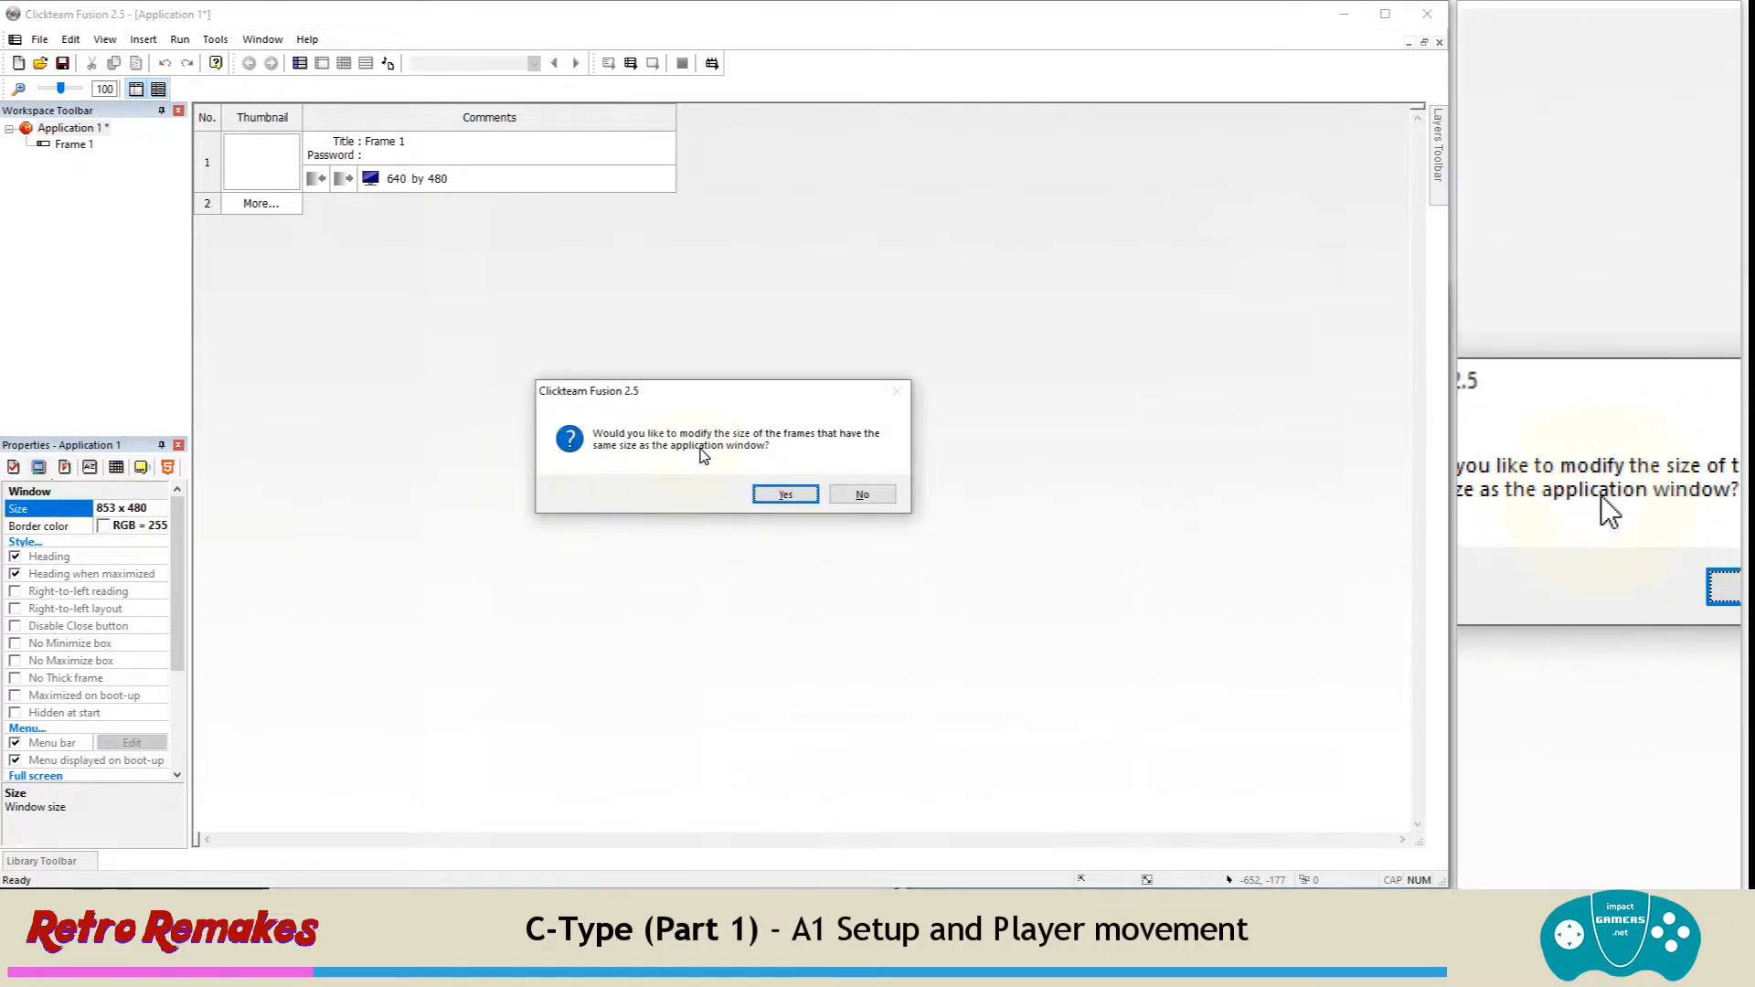
left_click(785, 494)
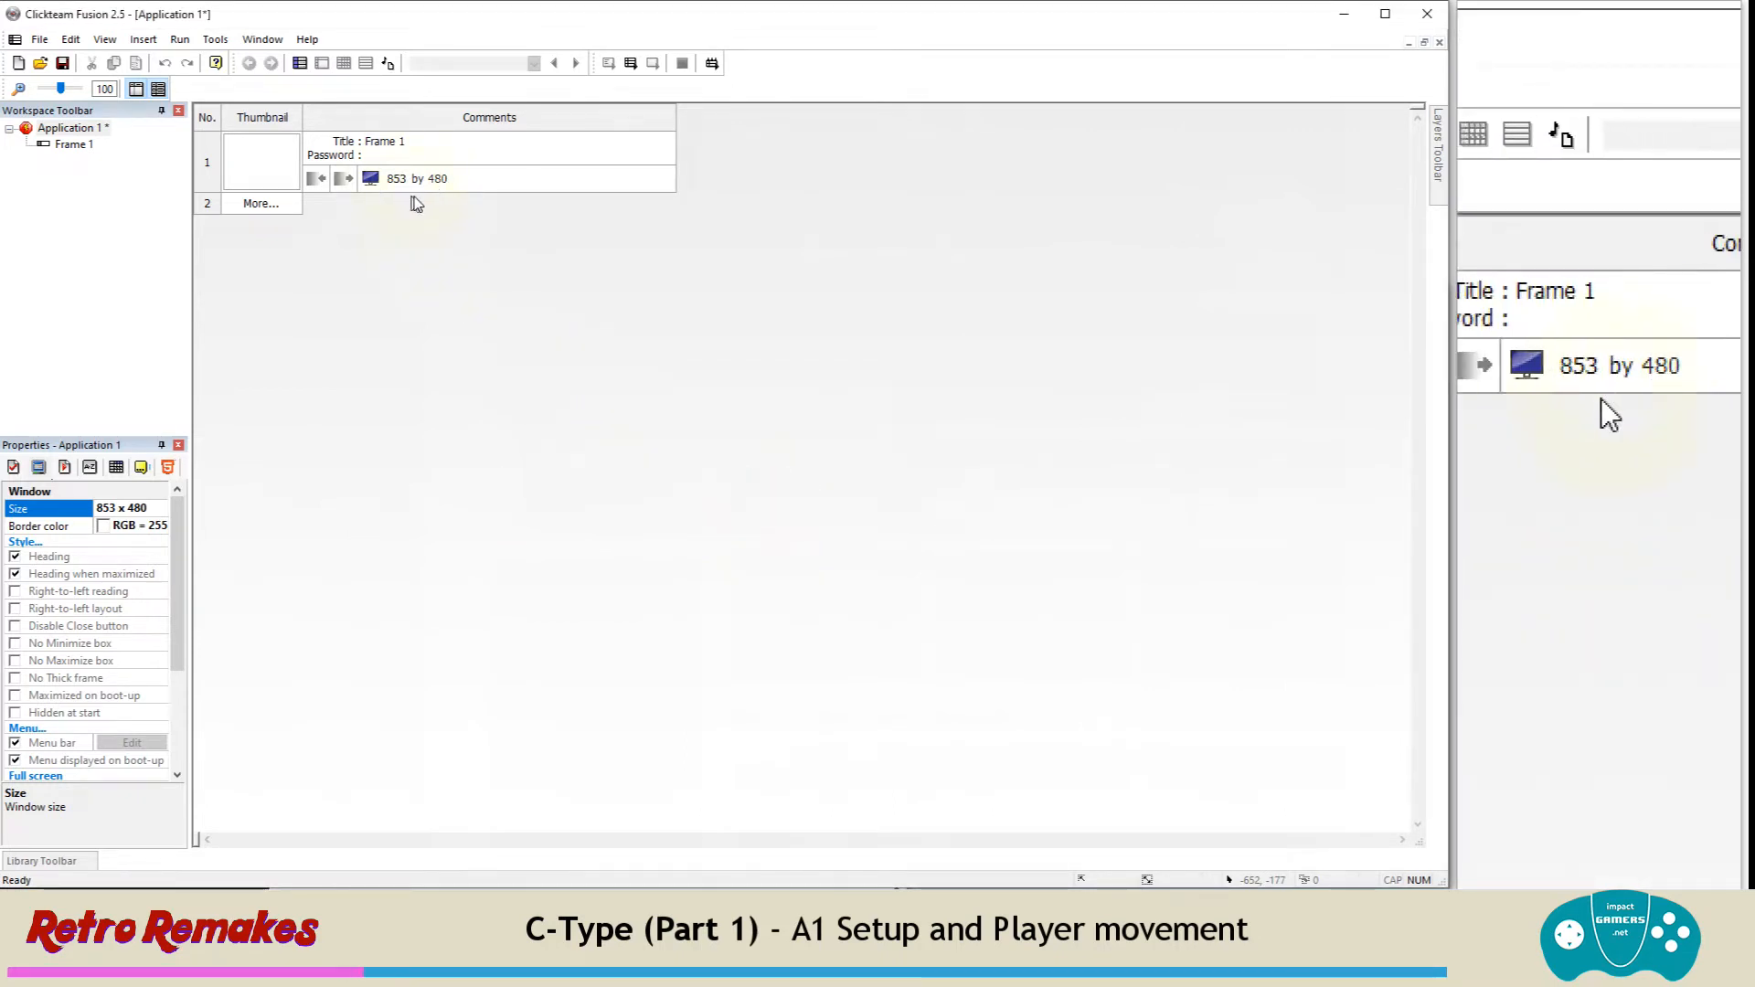
Step: Open Frame 1 for editing and insert an Active object near the middle of the frame's left side, at about 65, 224
double_click(213, 175)
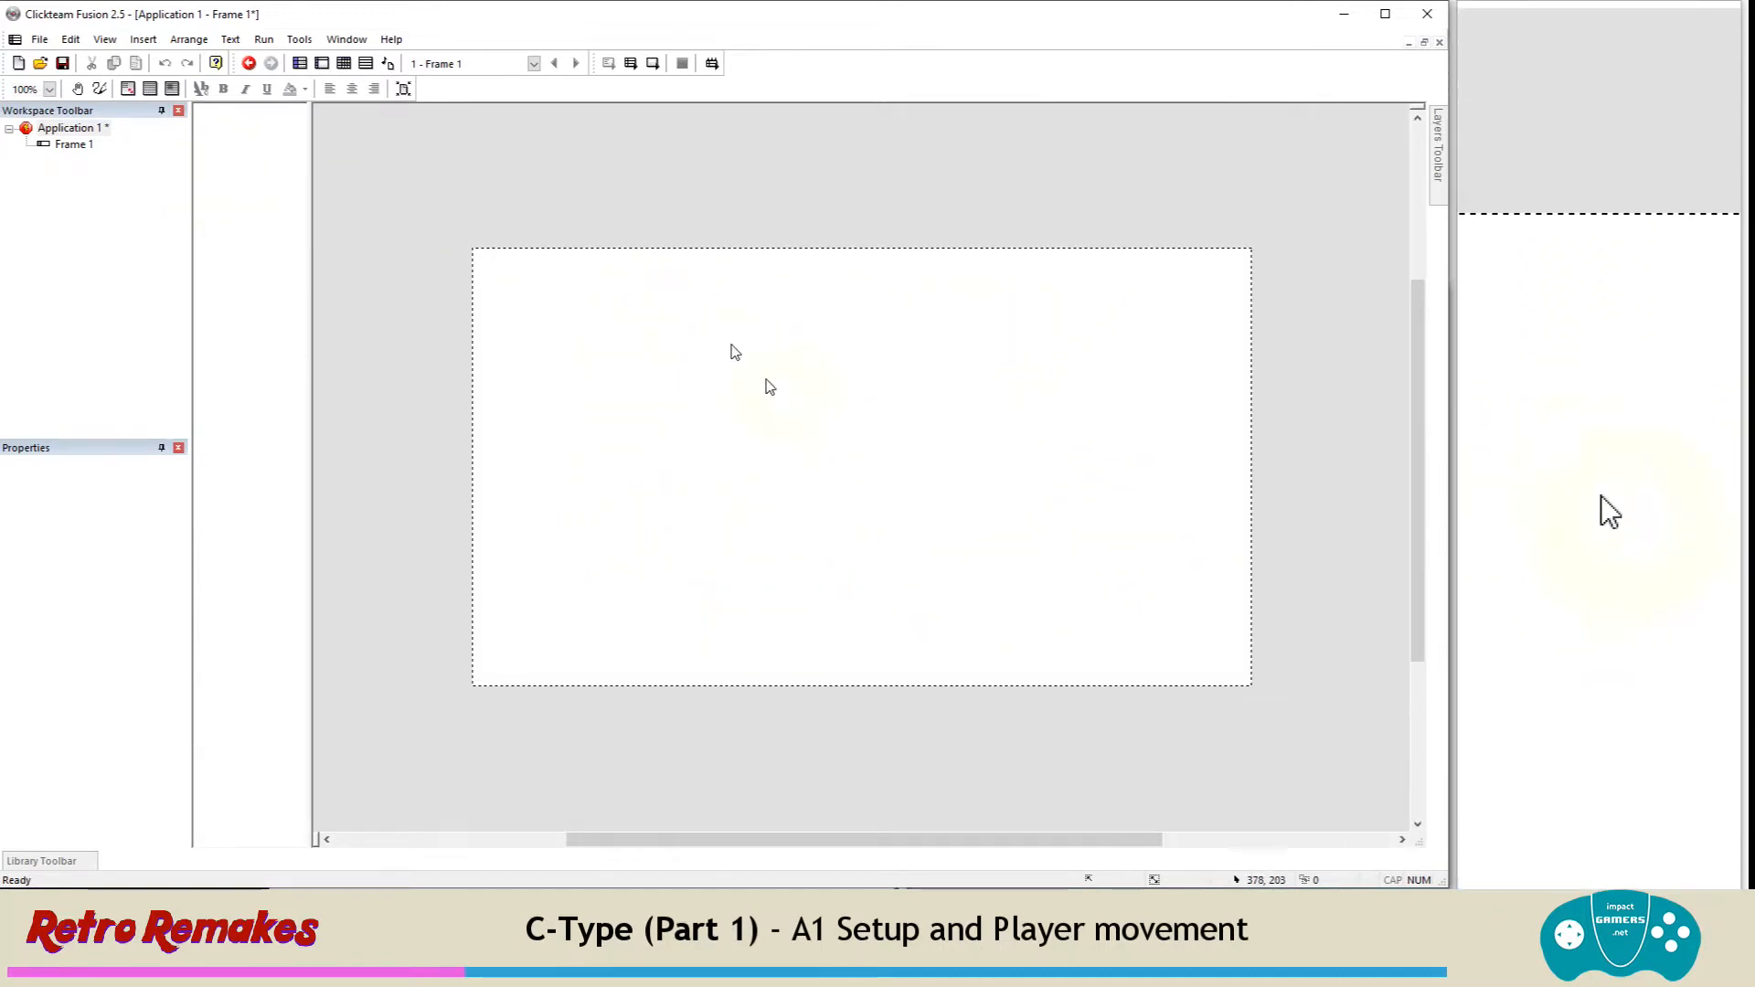
left_click(144, 39)
left_click(183, 101)
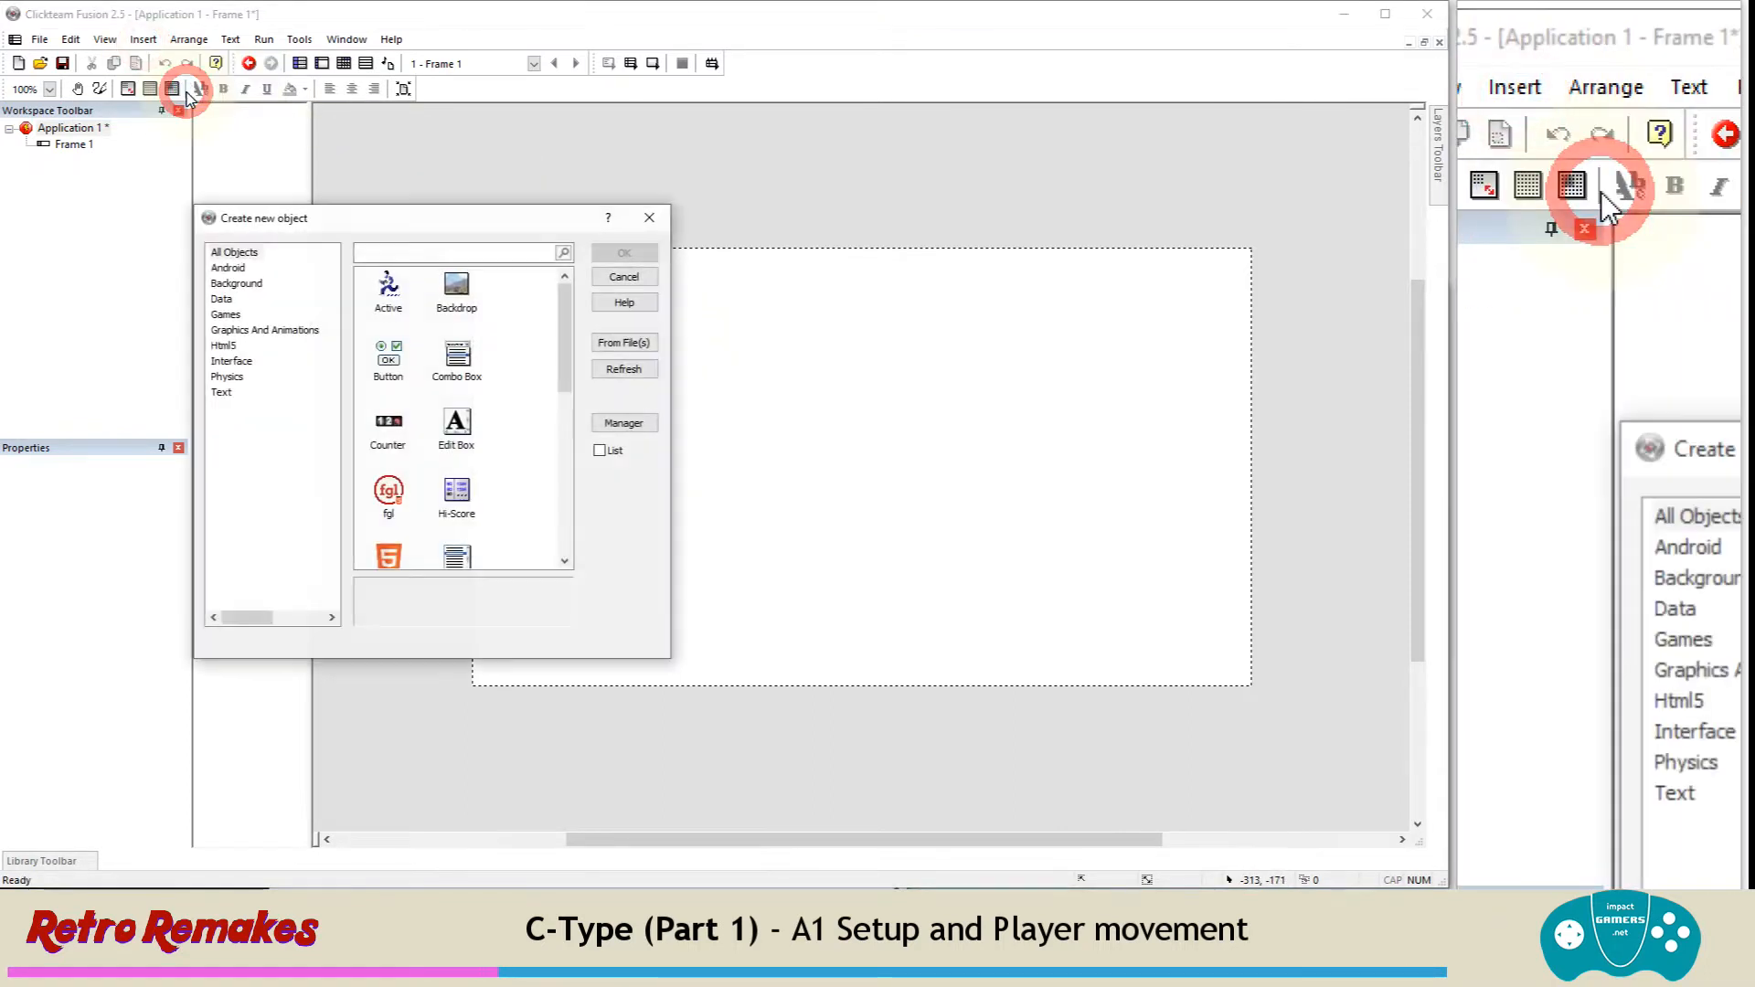
left_click(389, 287)
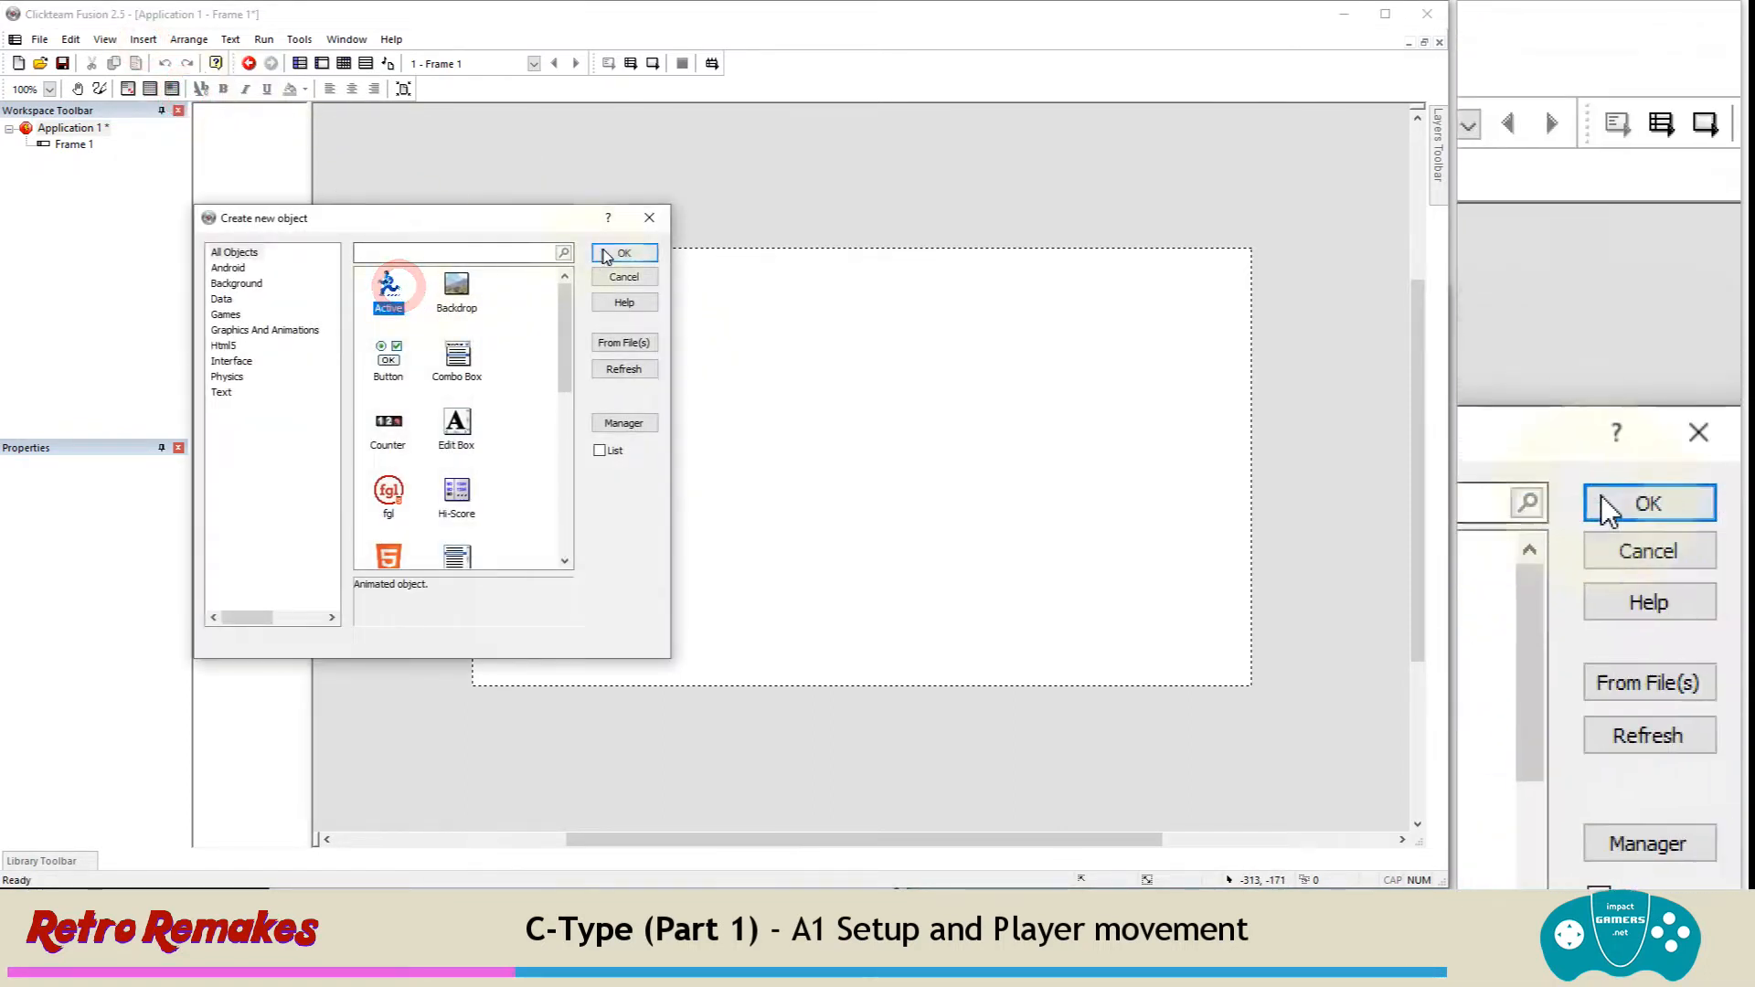
left_click(605, 254)
left_click(546, 467)
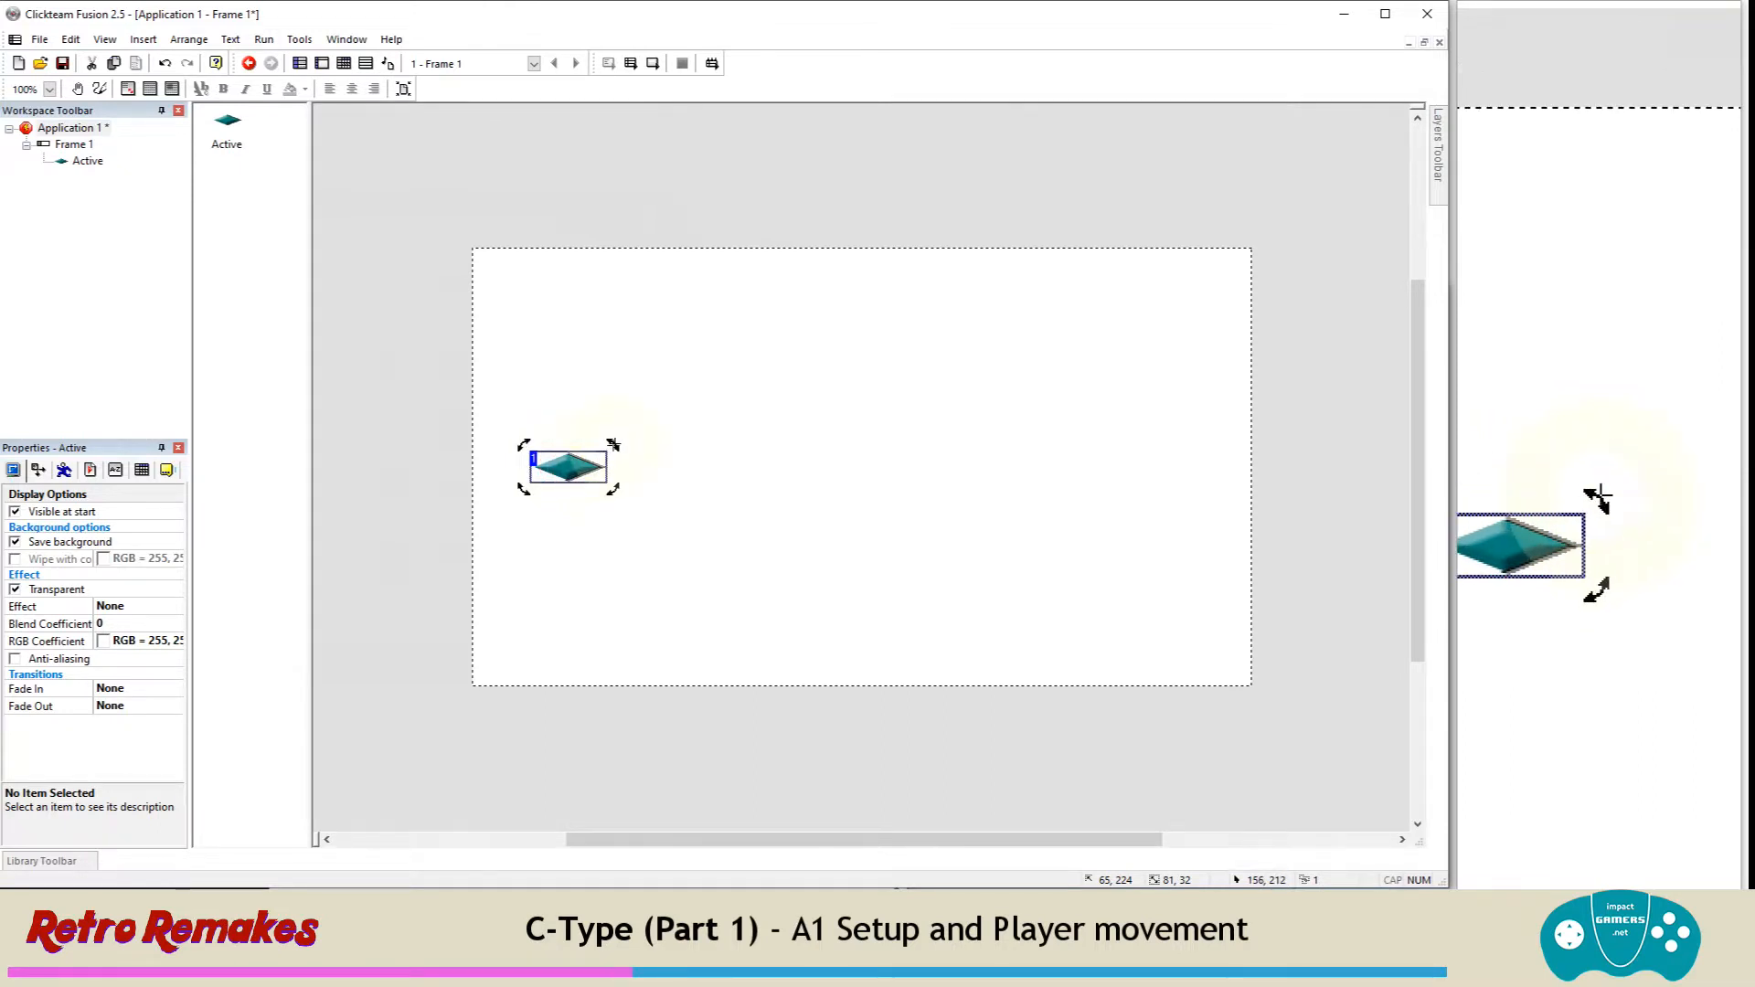
Step: Rename the Active object to p1 and set its movement type to Eight Directions
left_click(561, 466)
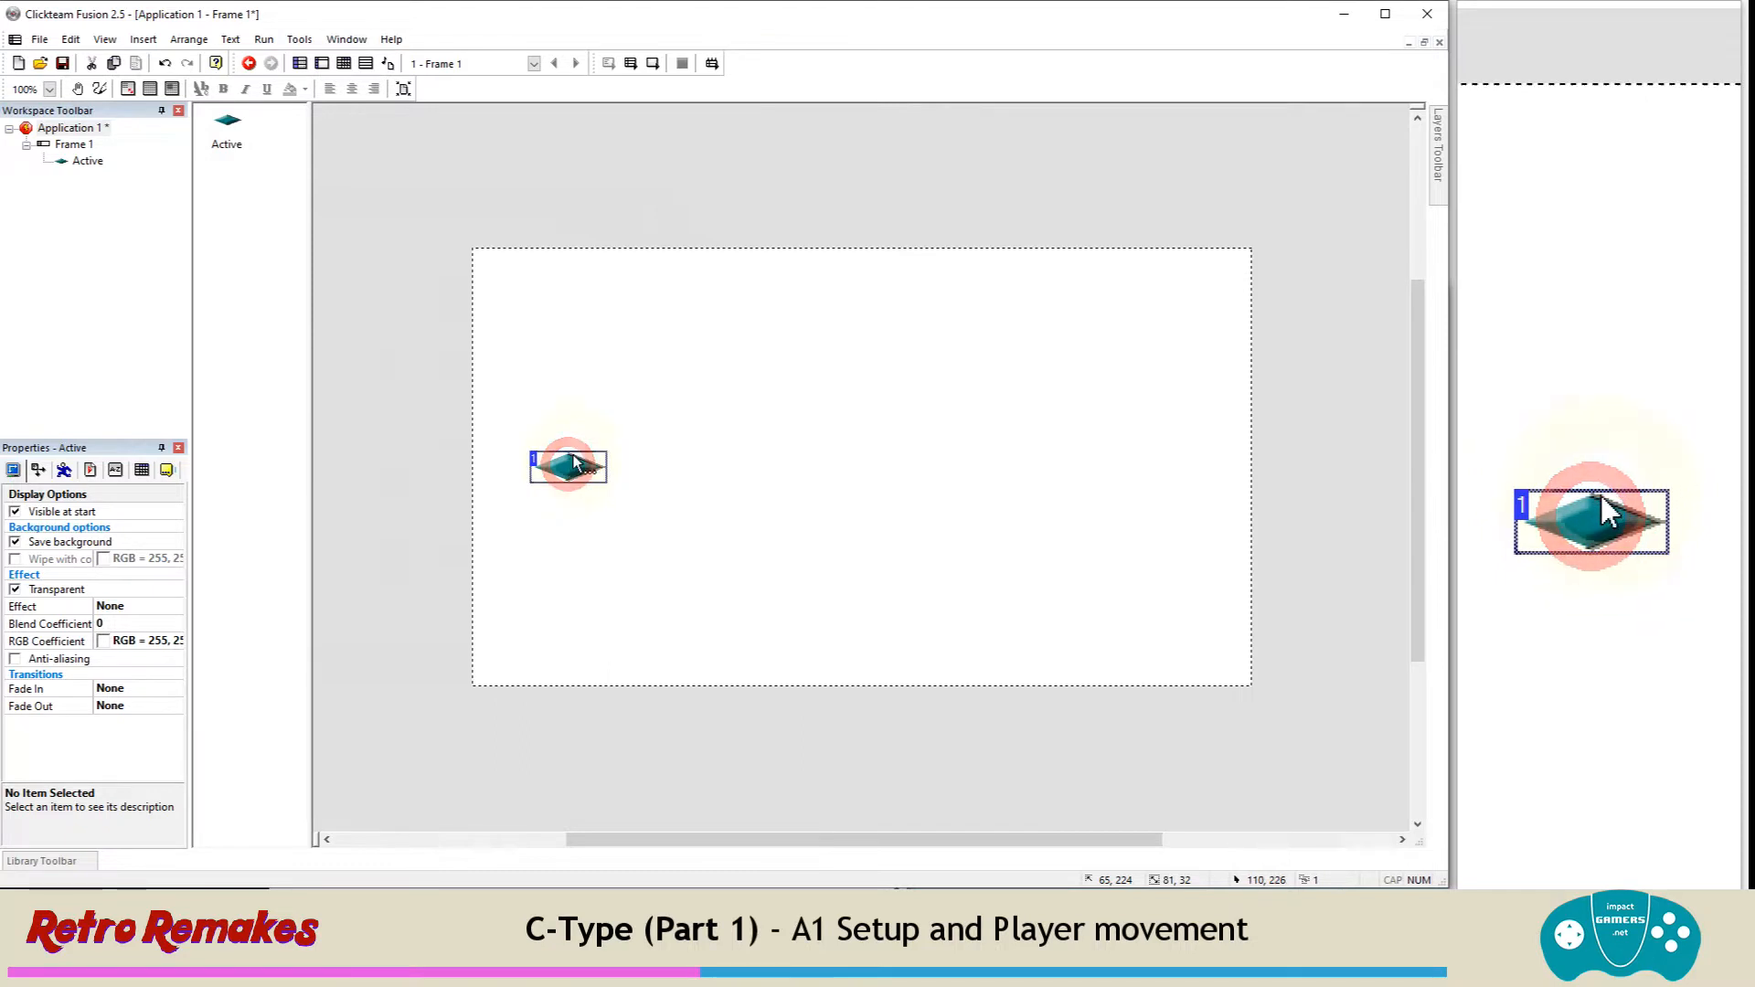
left_click(571, 468)
left_click(572, 468)
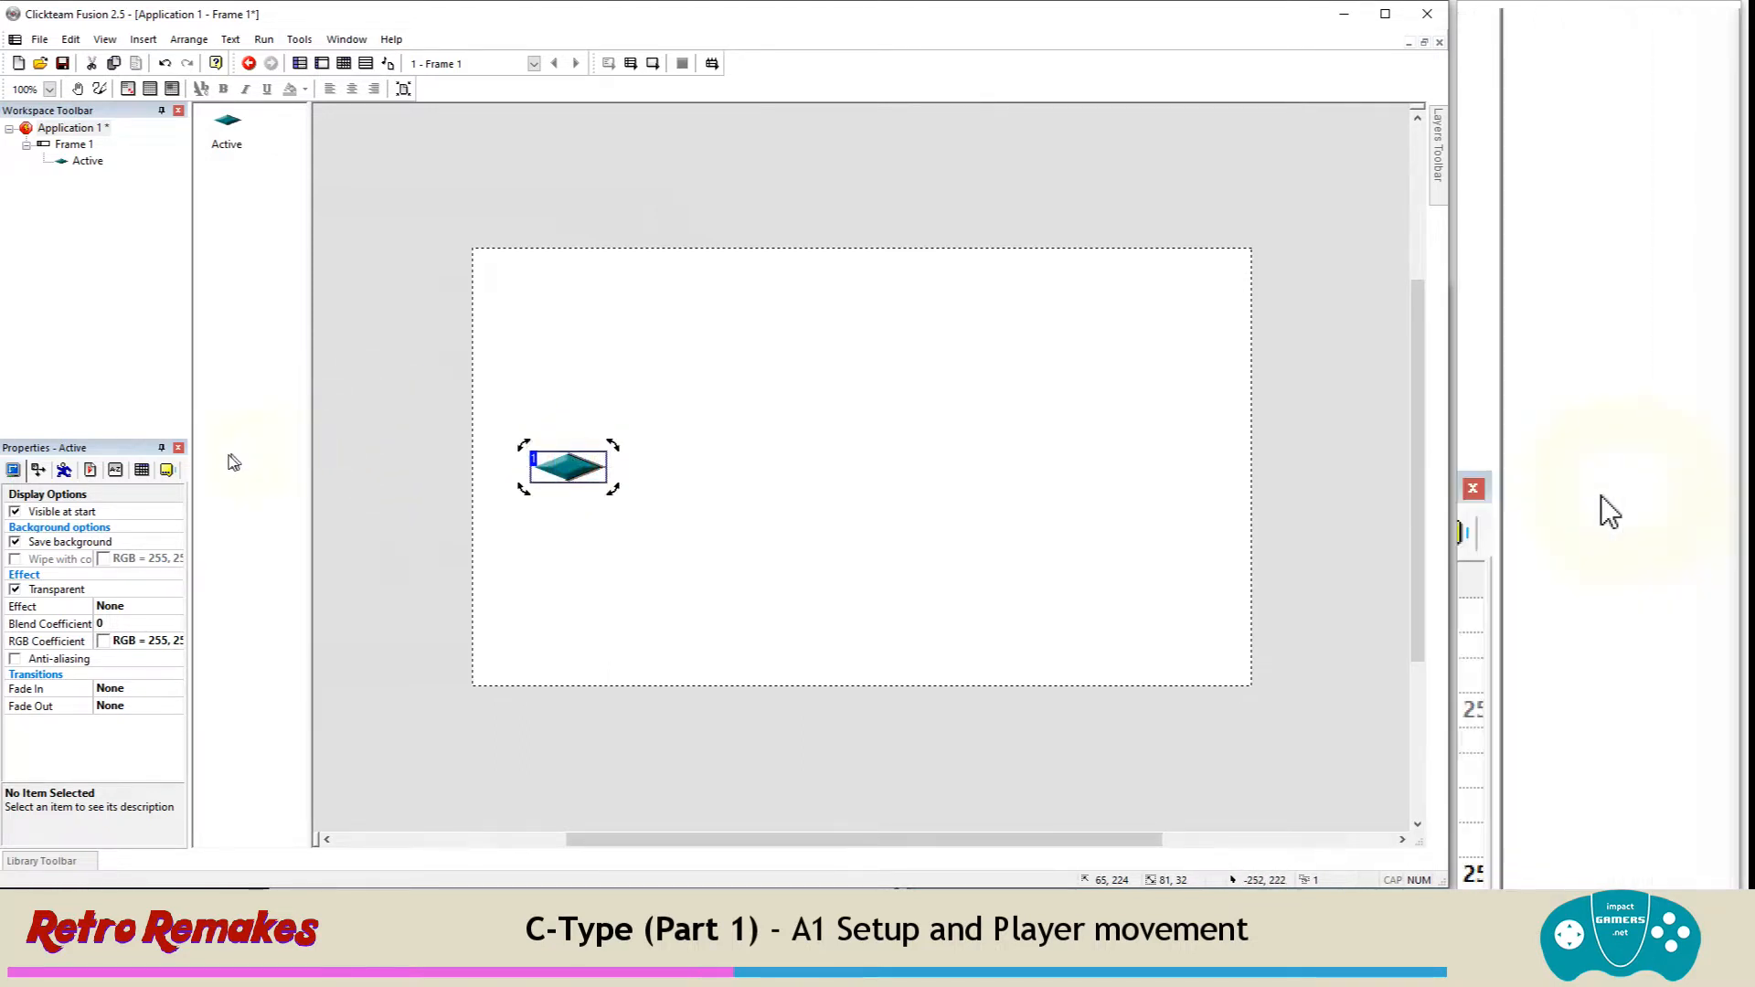
left_click(166, 470)
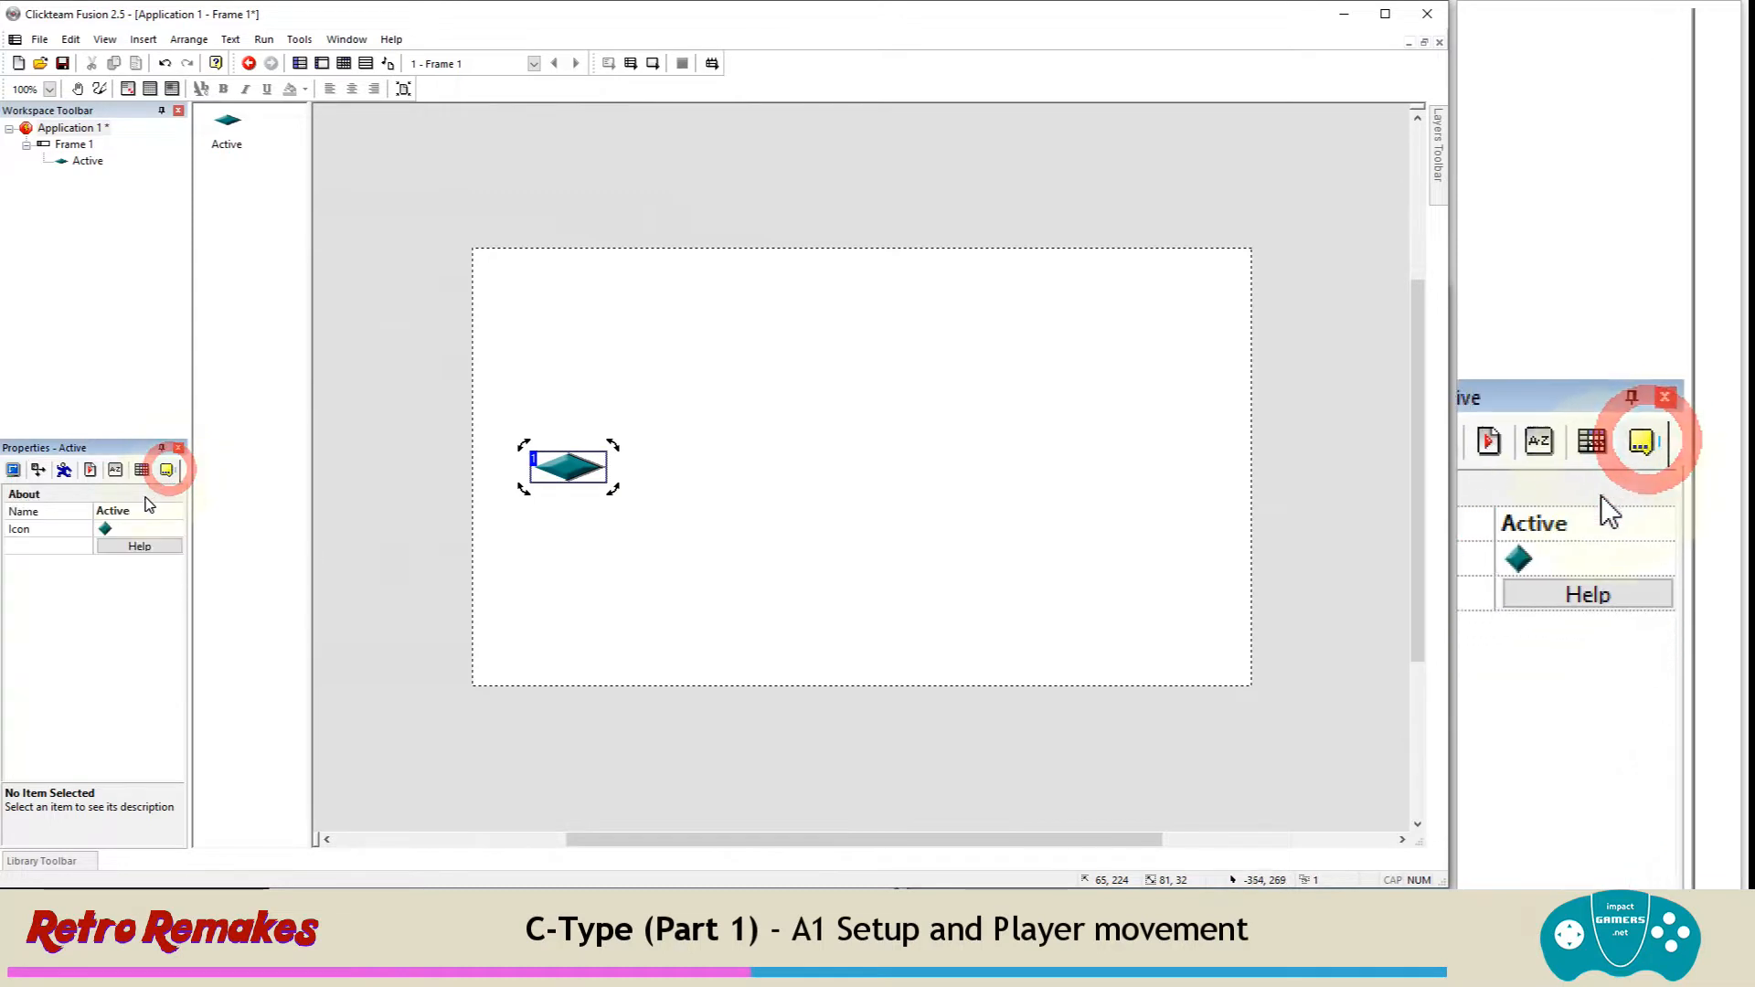
left_click(137, 509)
type("p1")
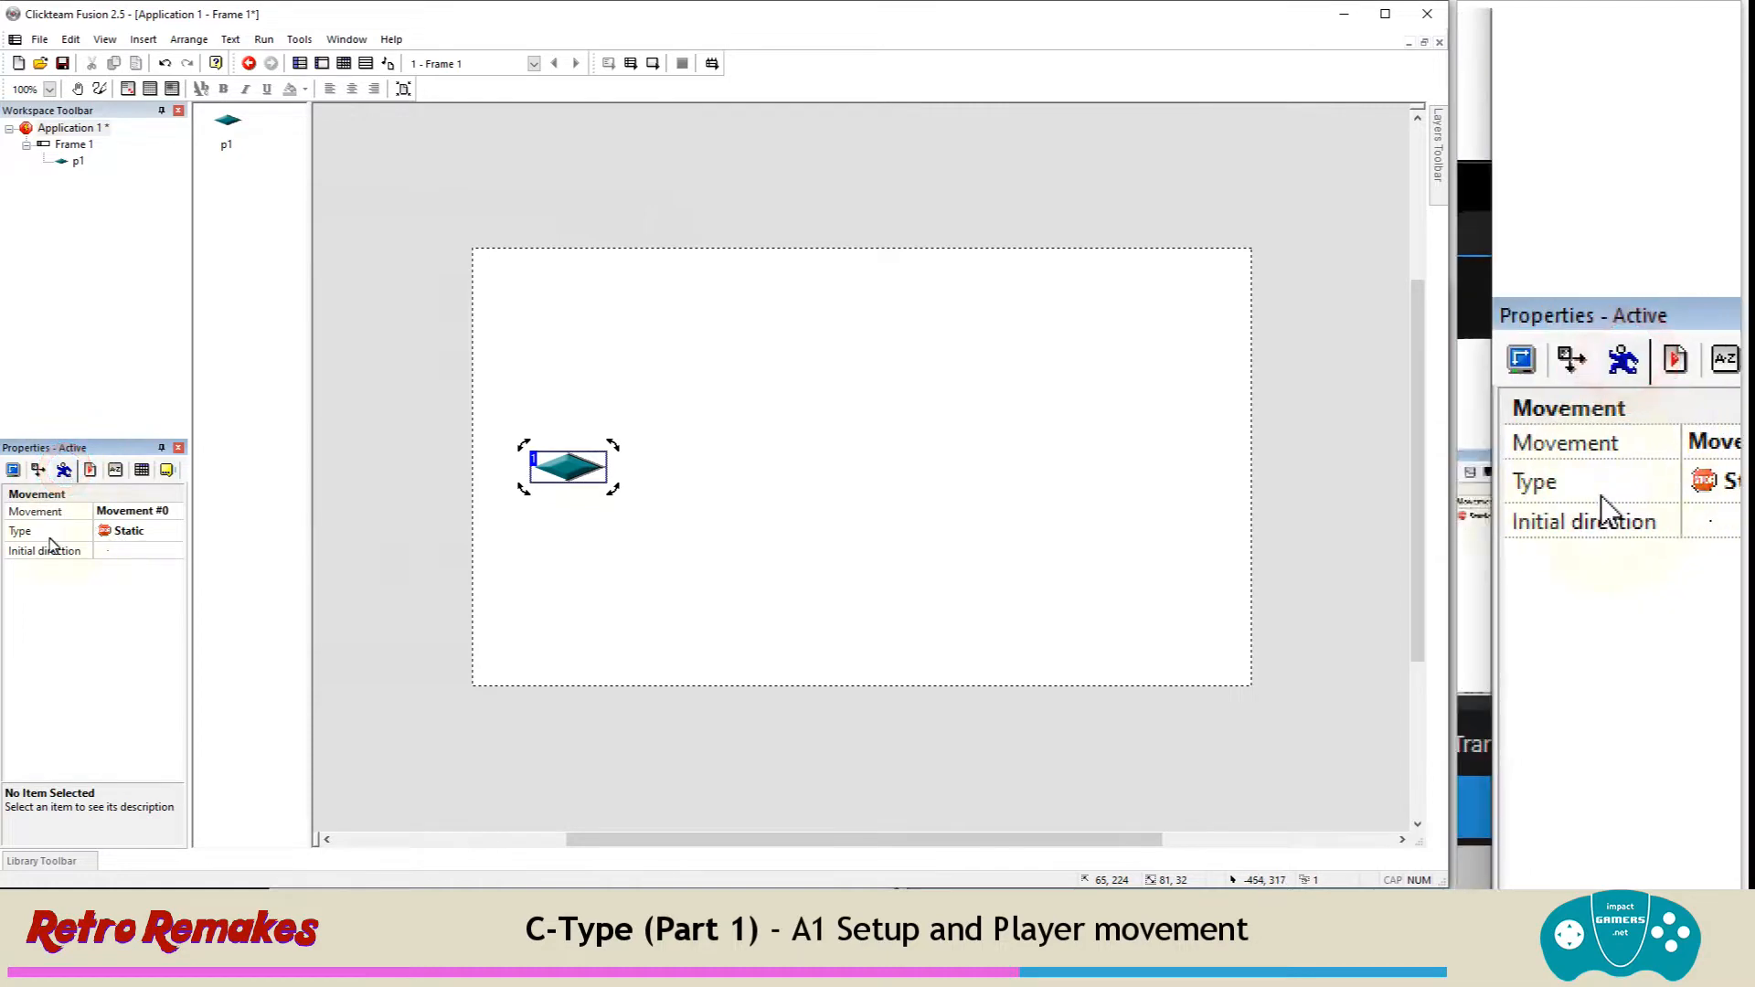
left_click(117, 533)
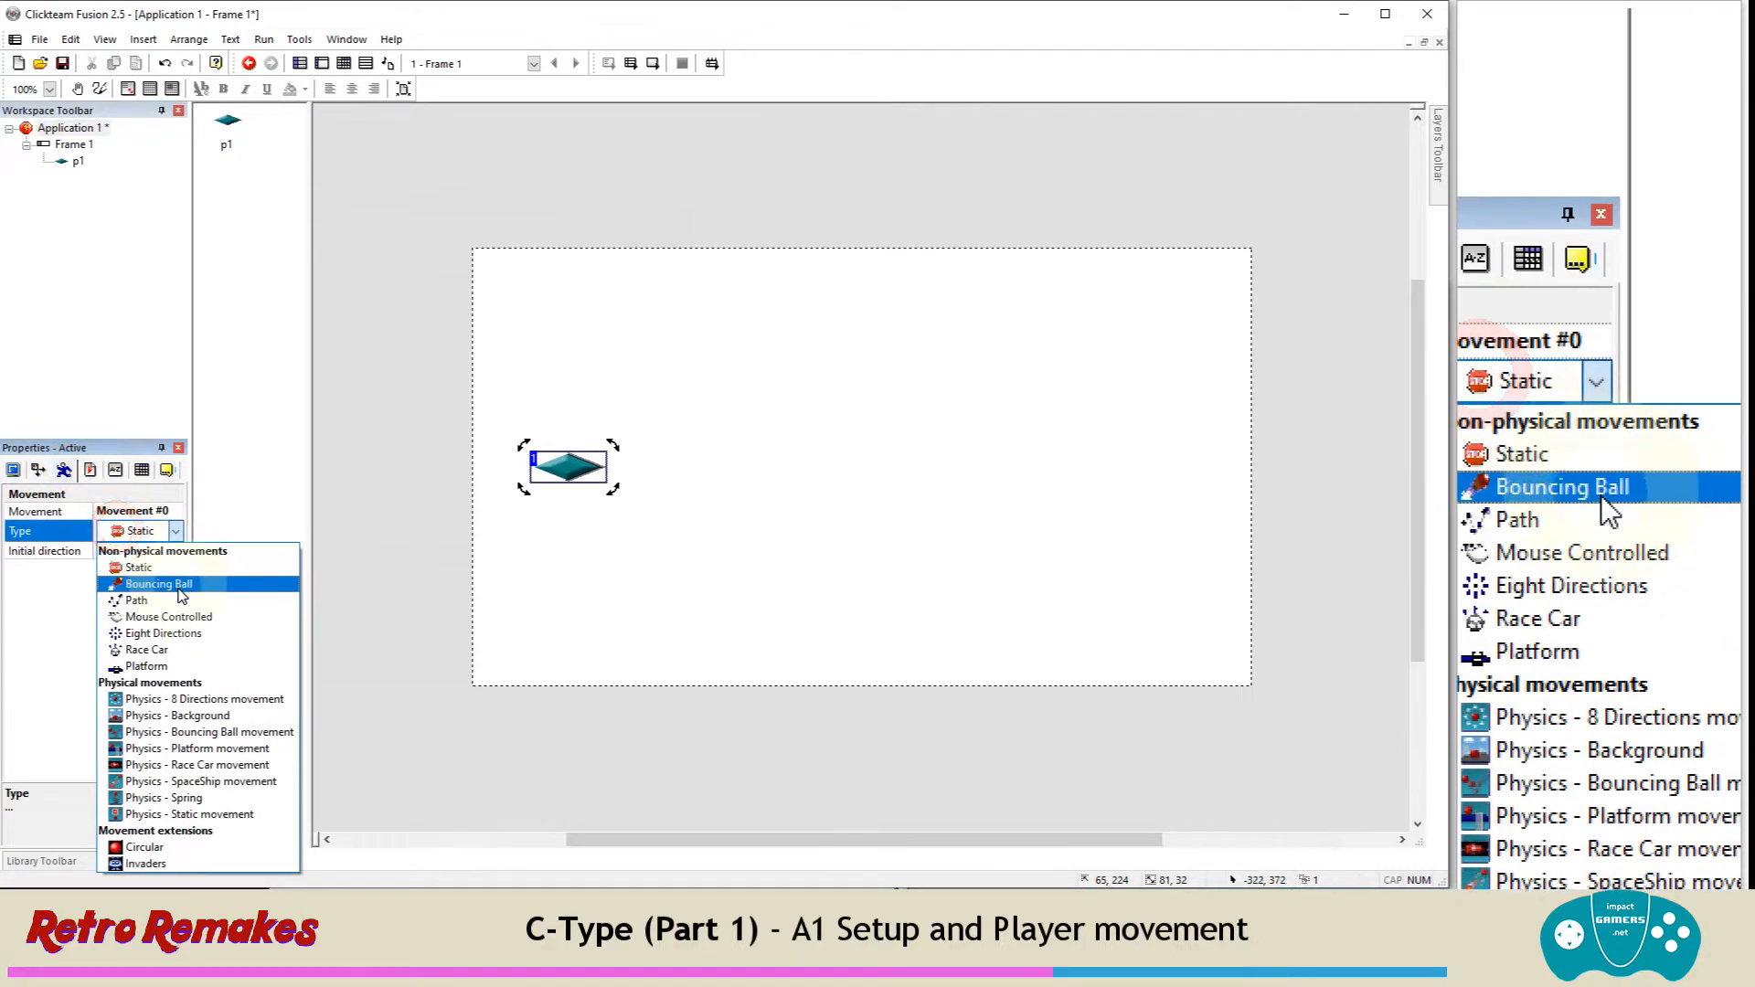
left_click(125, 635)
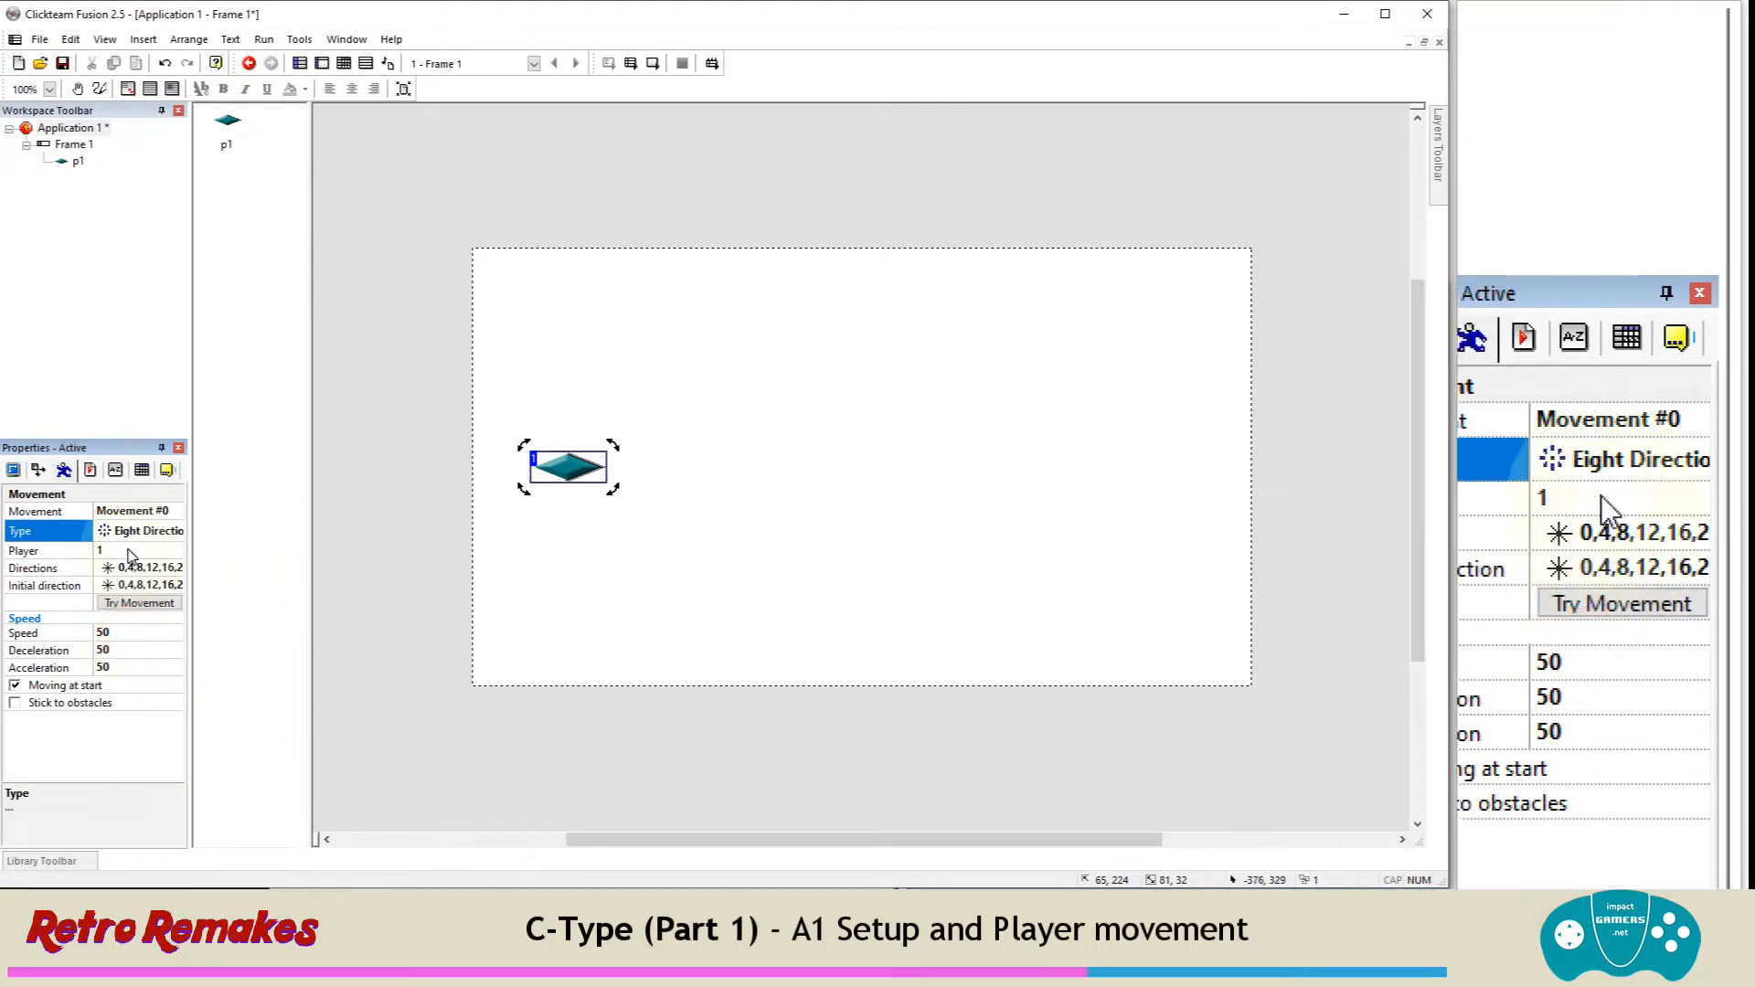
Step: Run the application, test moving the p1 object horizontally and vertically, and close the test window
left_click(265, 39)
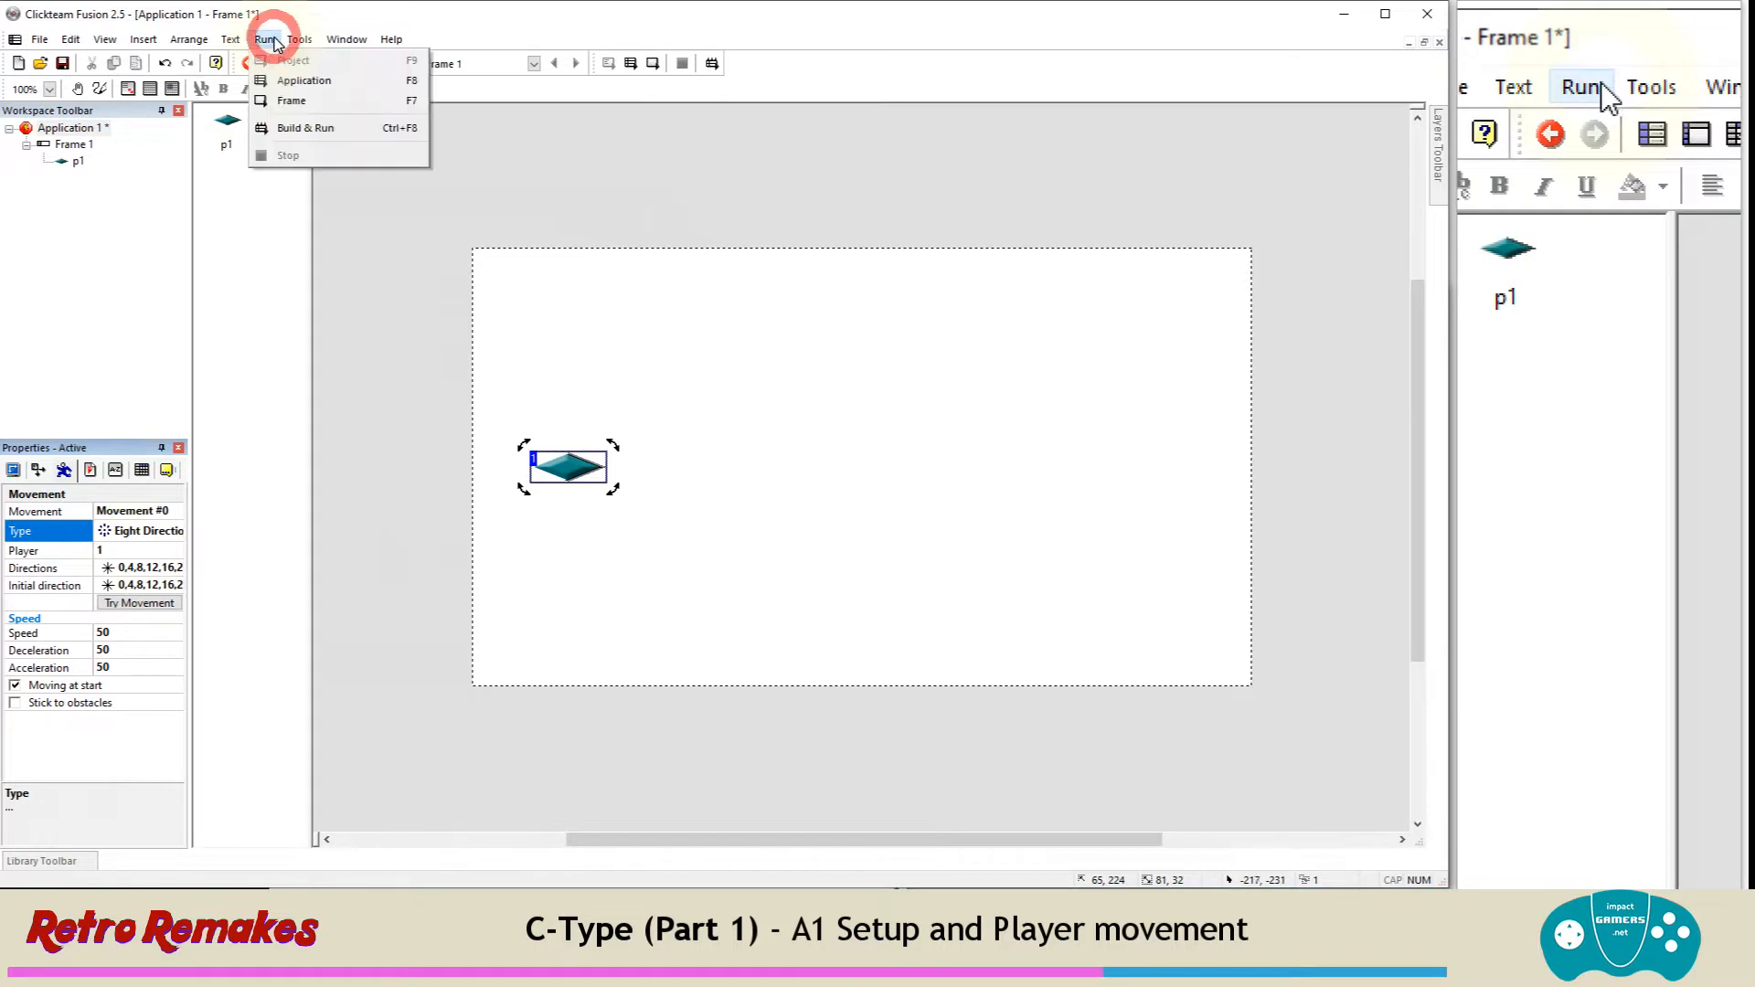
left_click(290, 81)
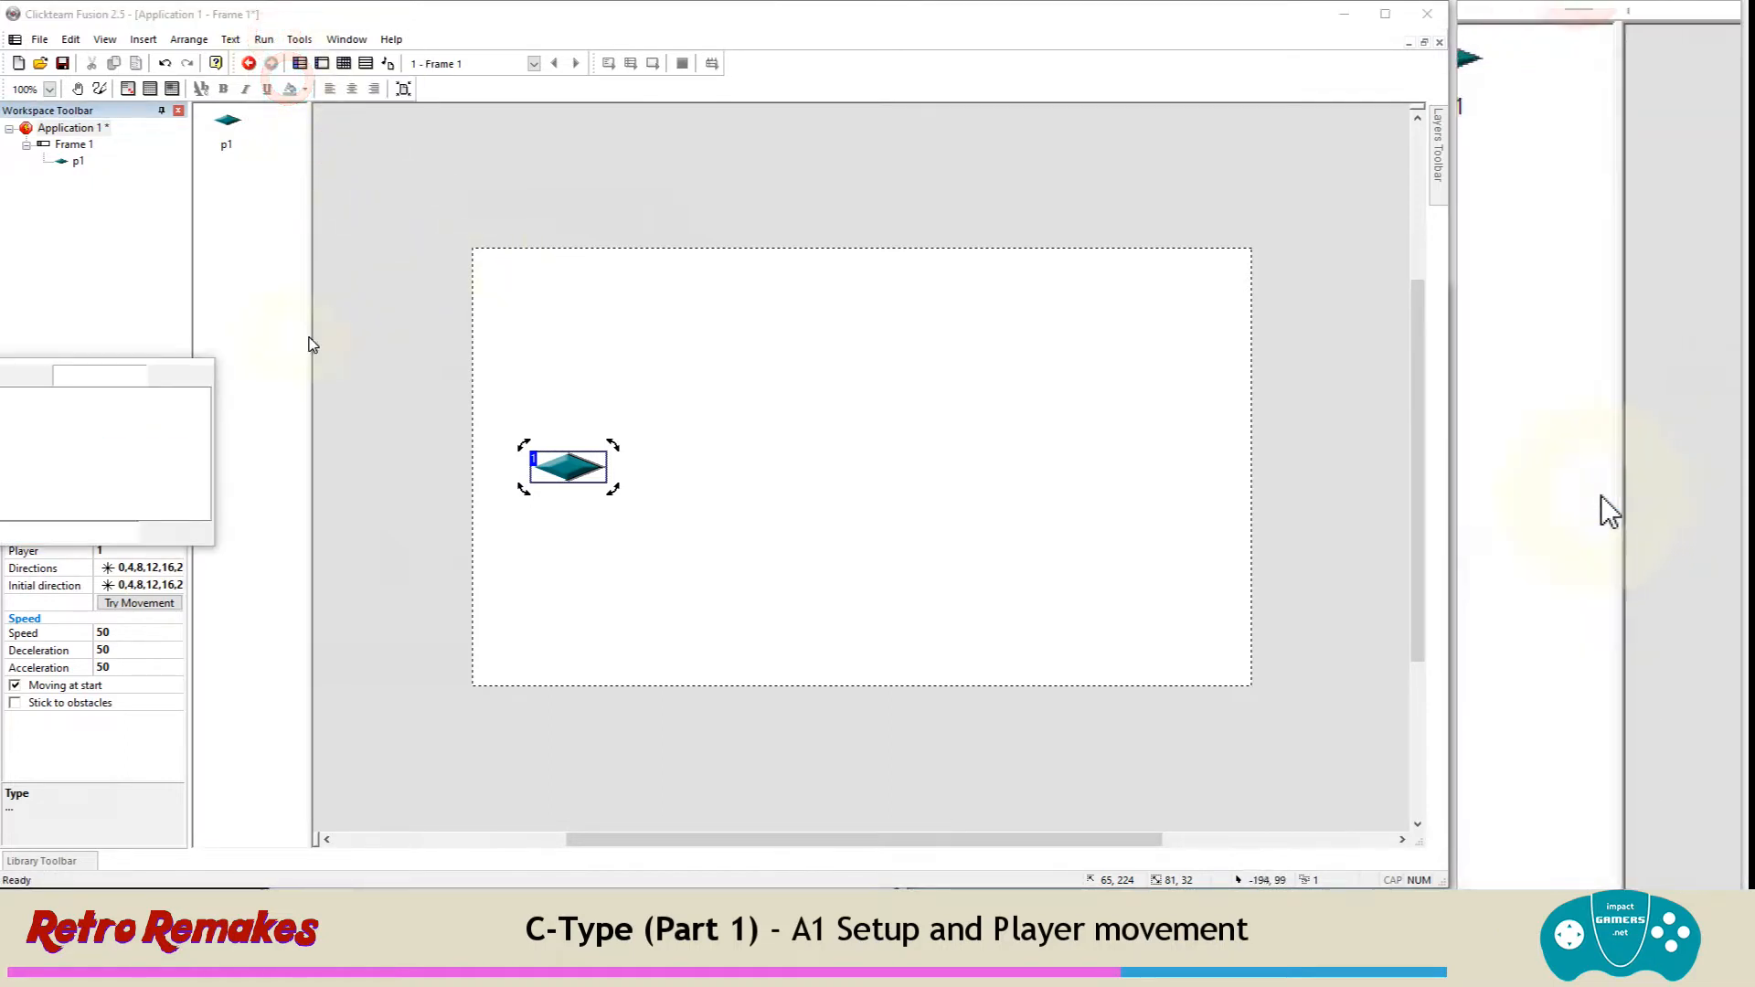
left_click_drag(572, 246, 742, 232)
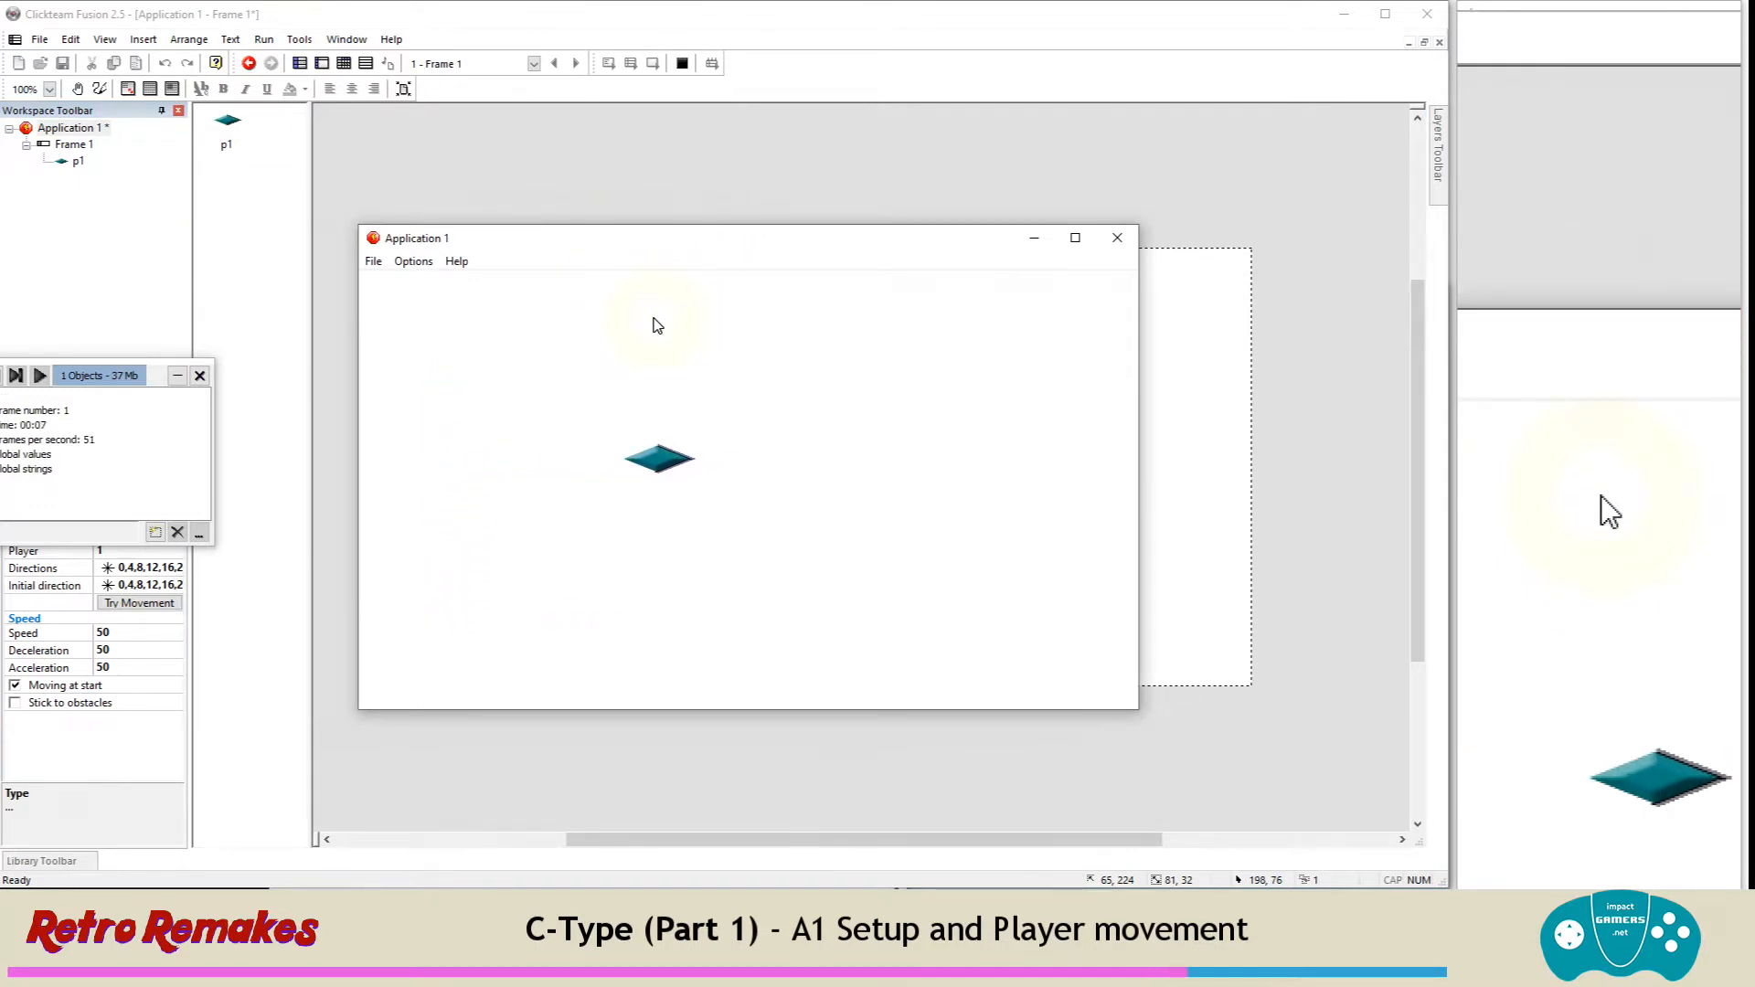
key("Left")
key("Right")
key("Left")
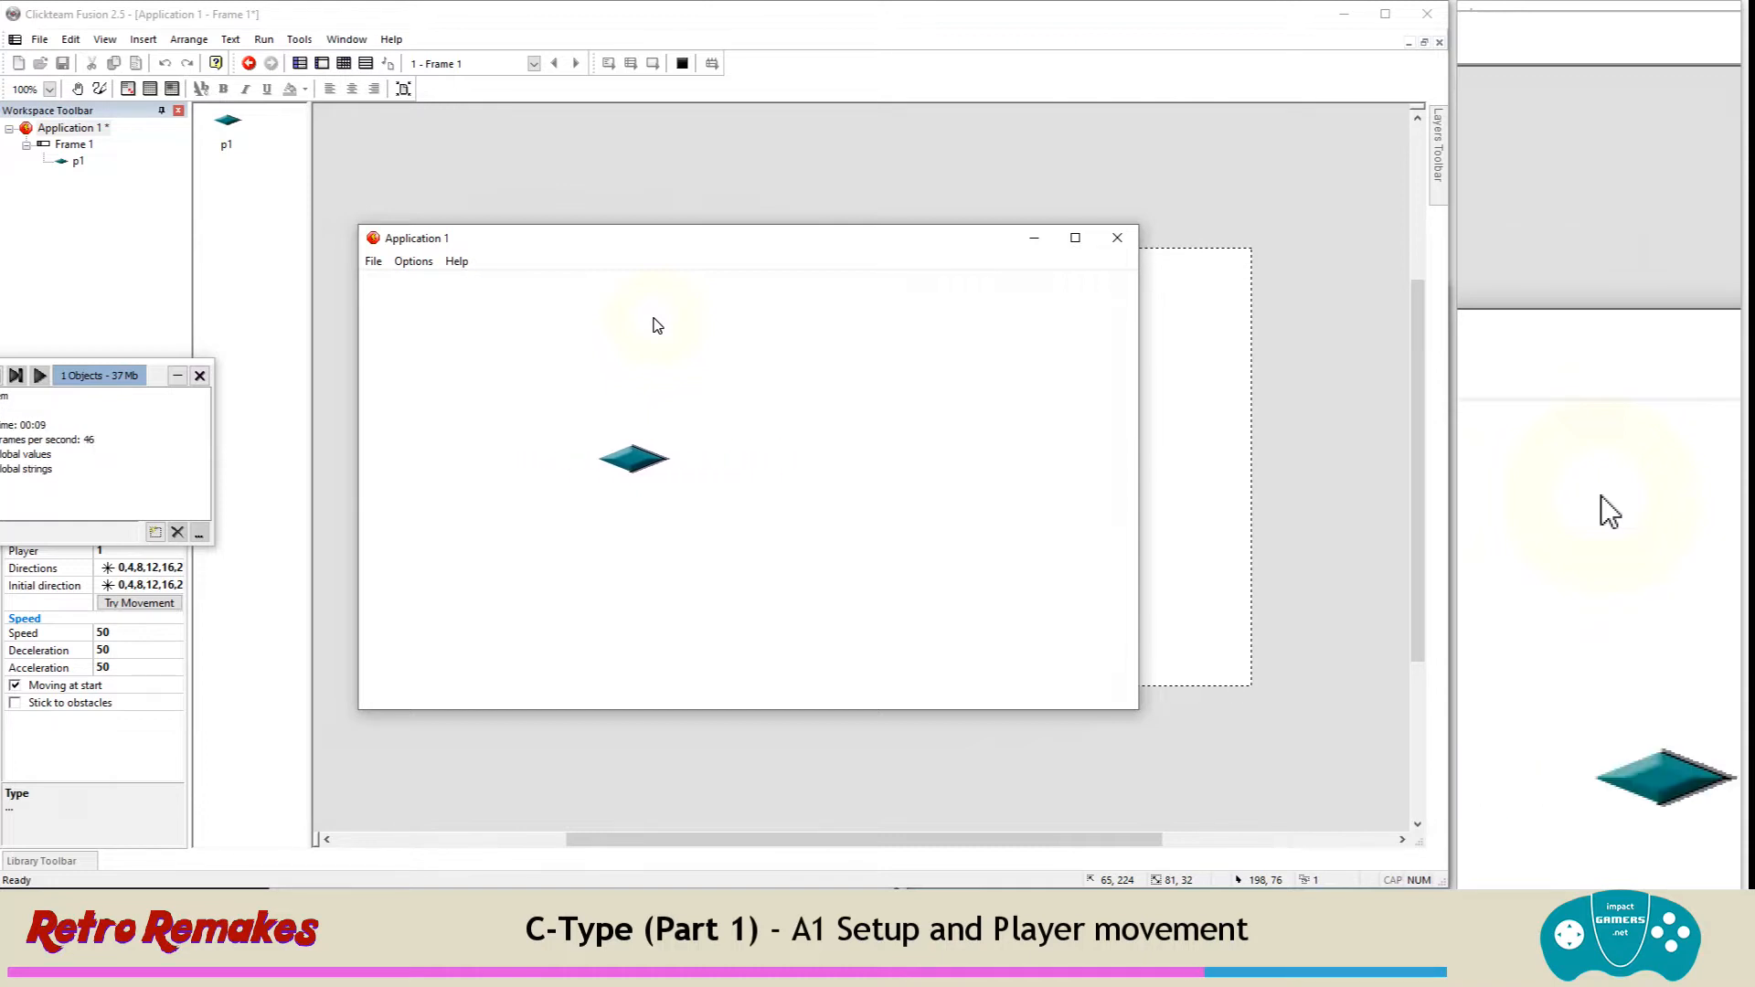
key("Left")
key("Down")
key("Up")
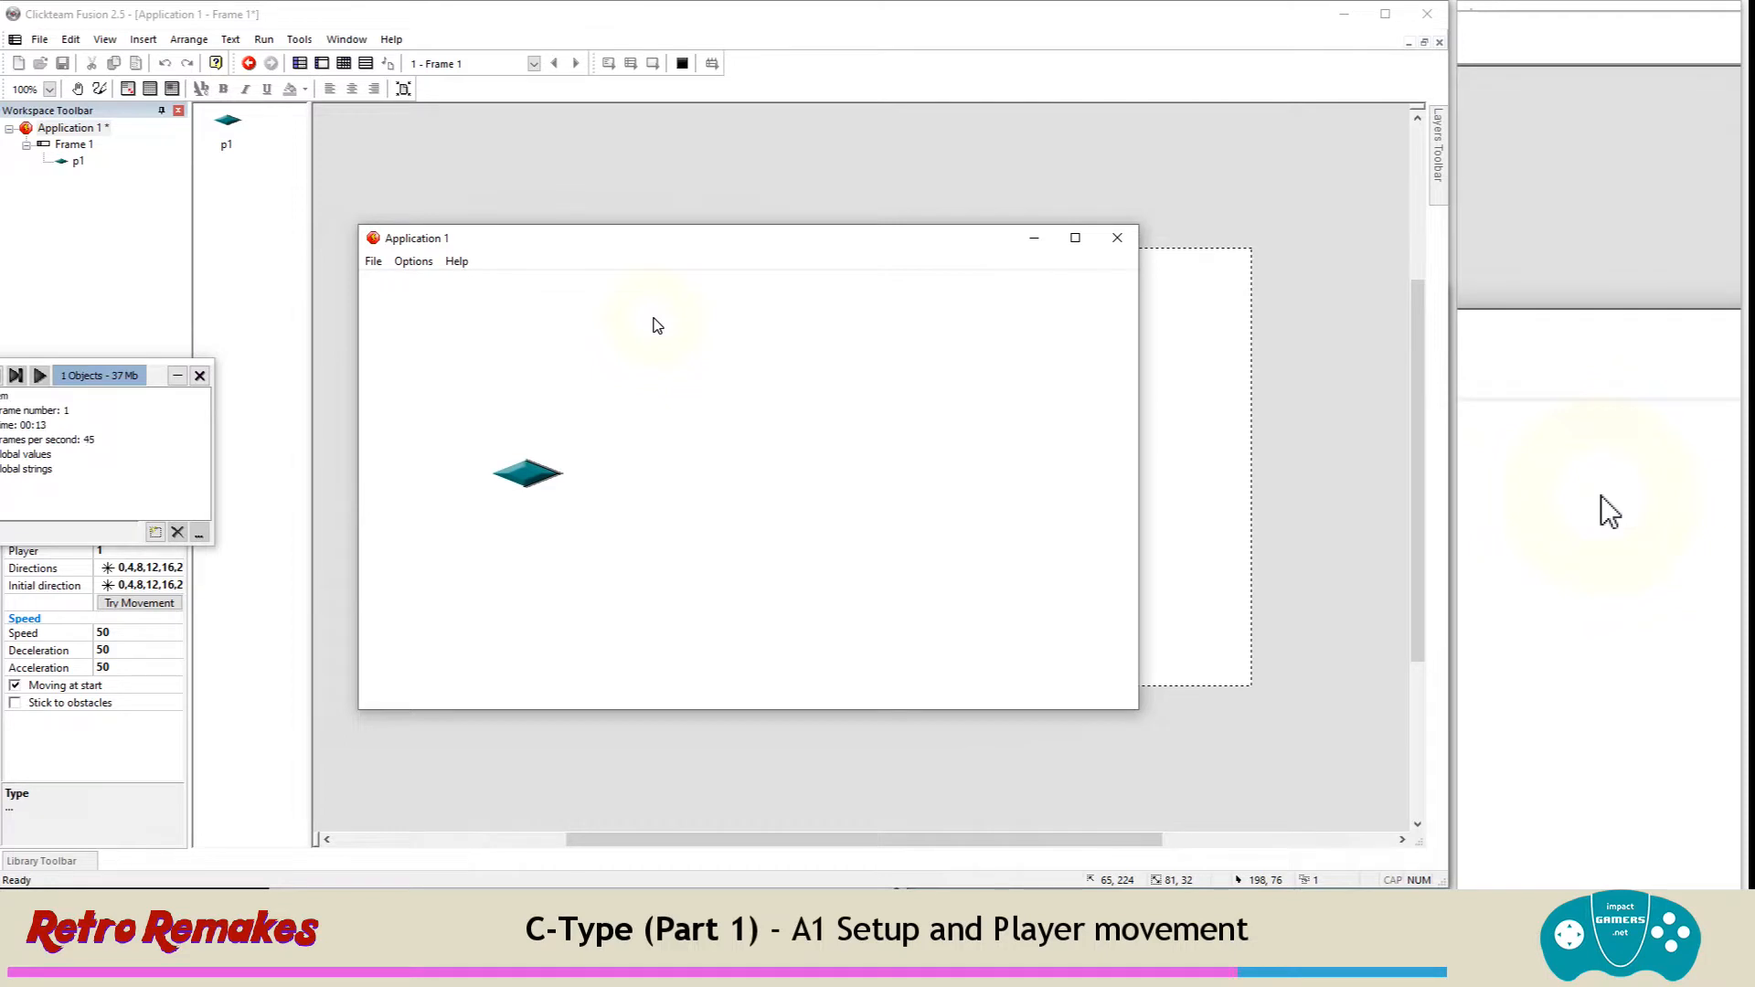
left_click(1115, 238)
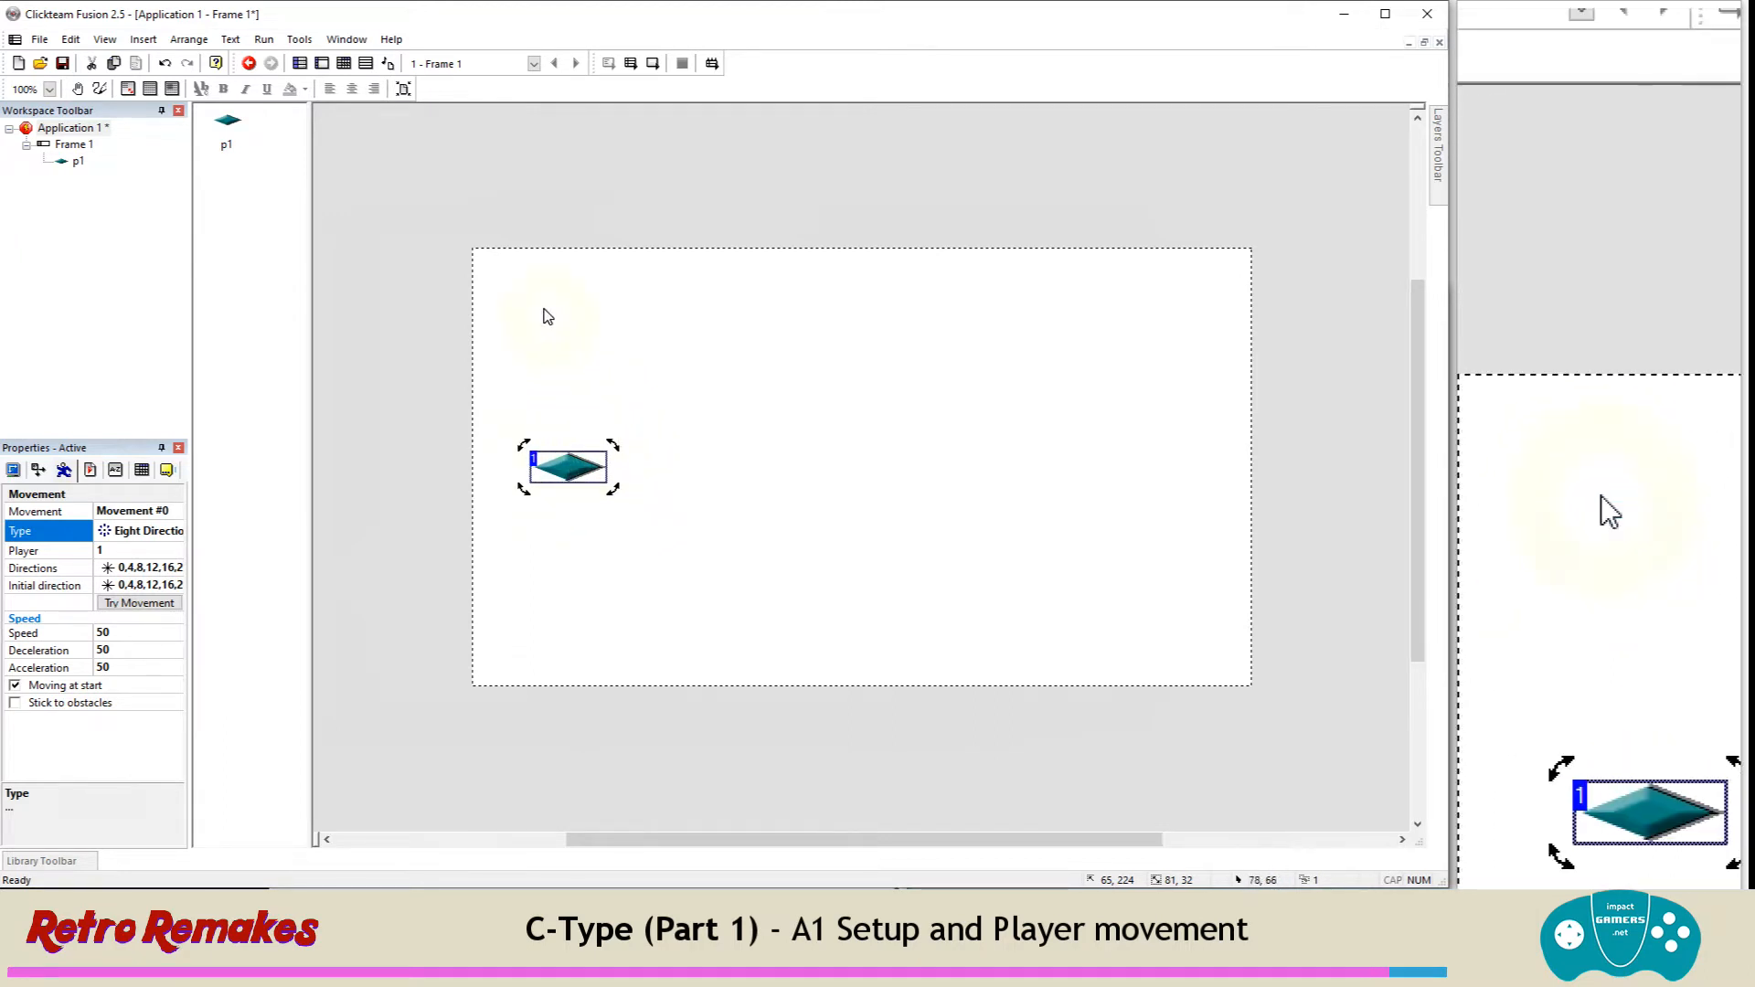
Step: Save the application as ctype in the retroremakes folder on the Desktop
left_click(39, 40)
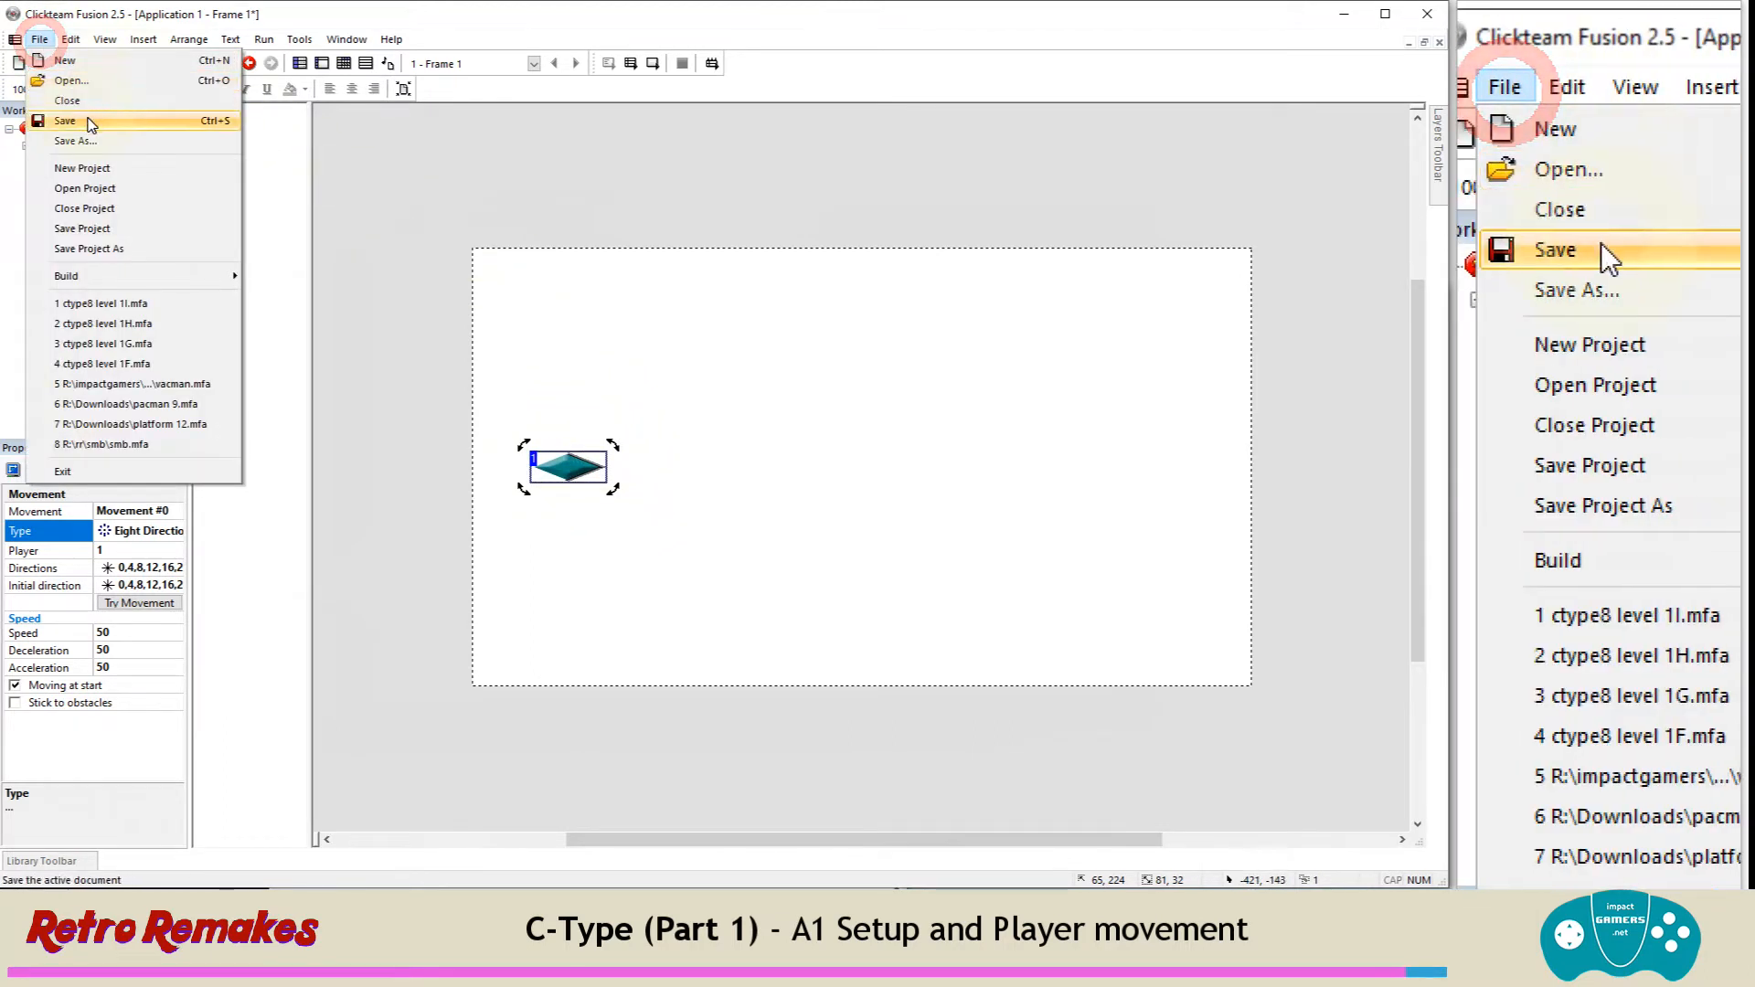
left_click(90, 122)
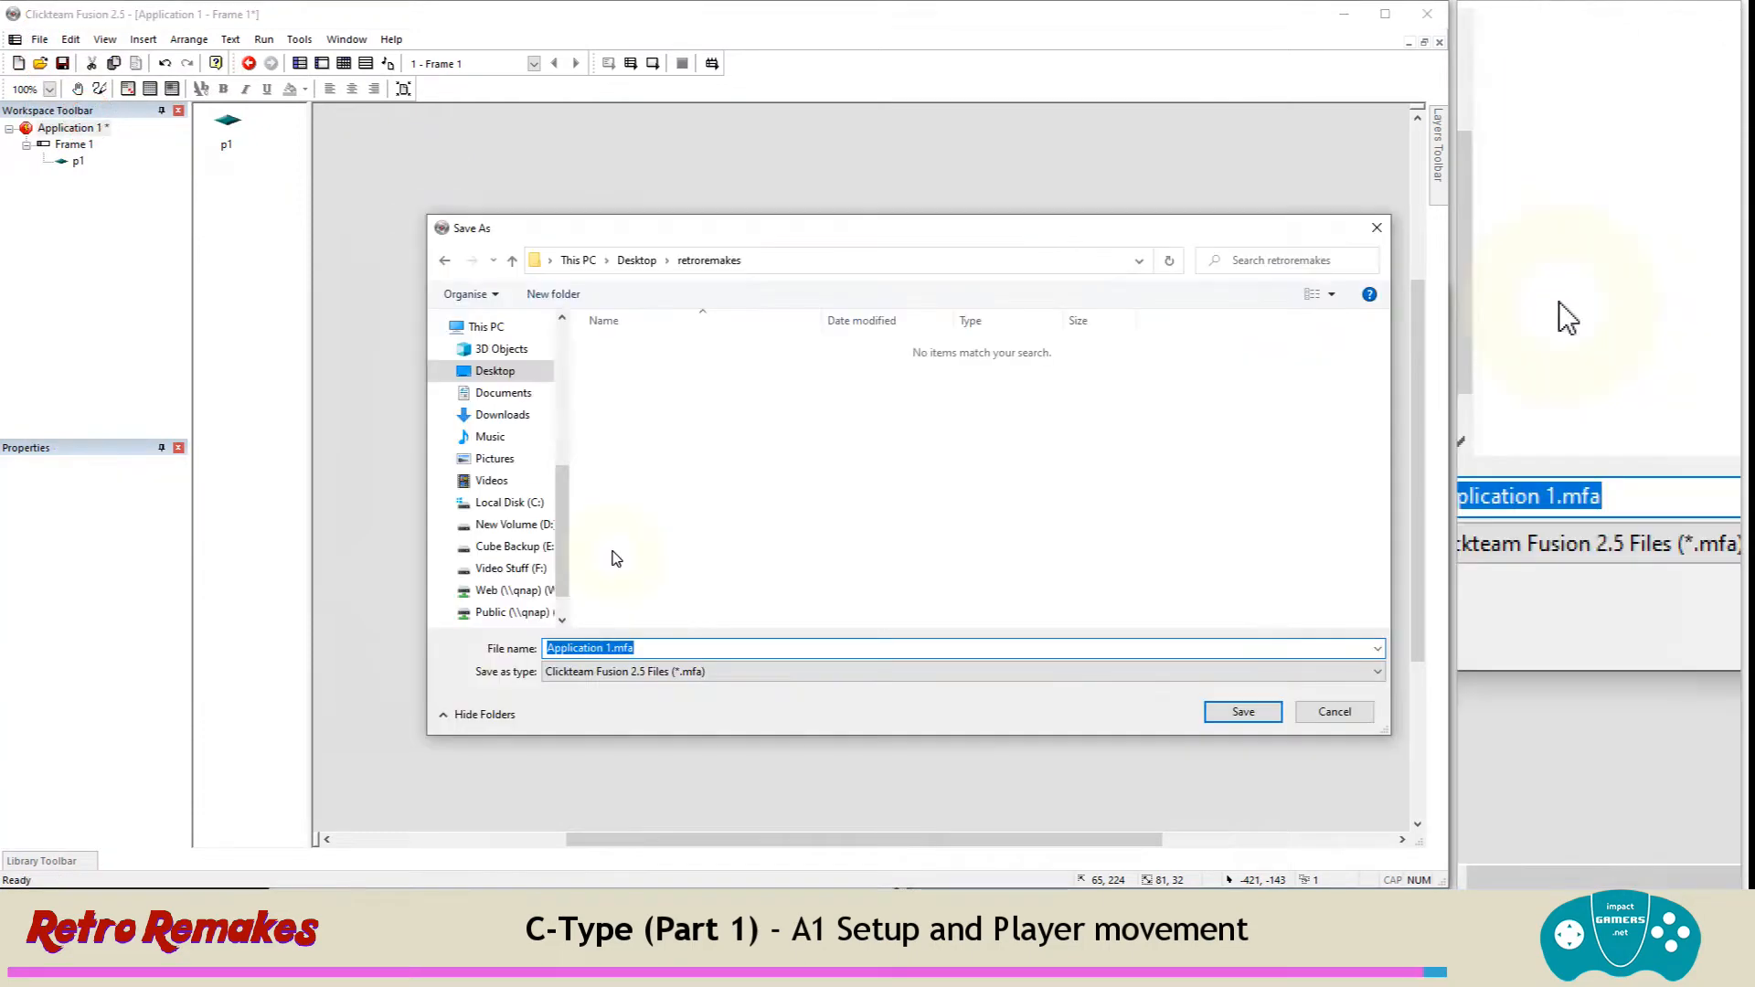
type("cty")
type("pe")
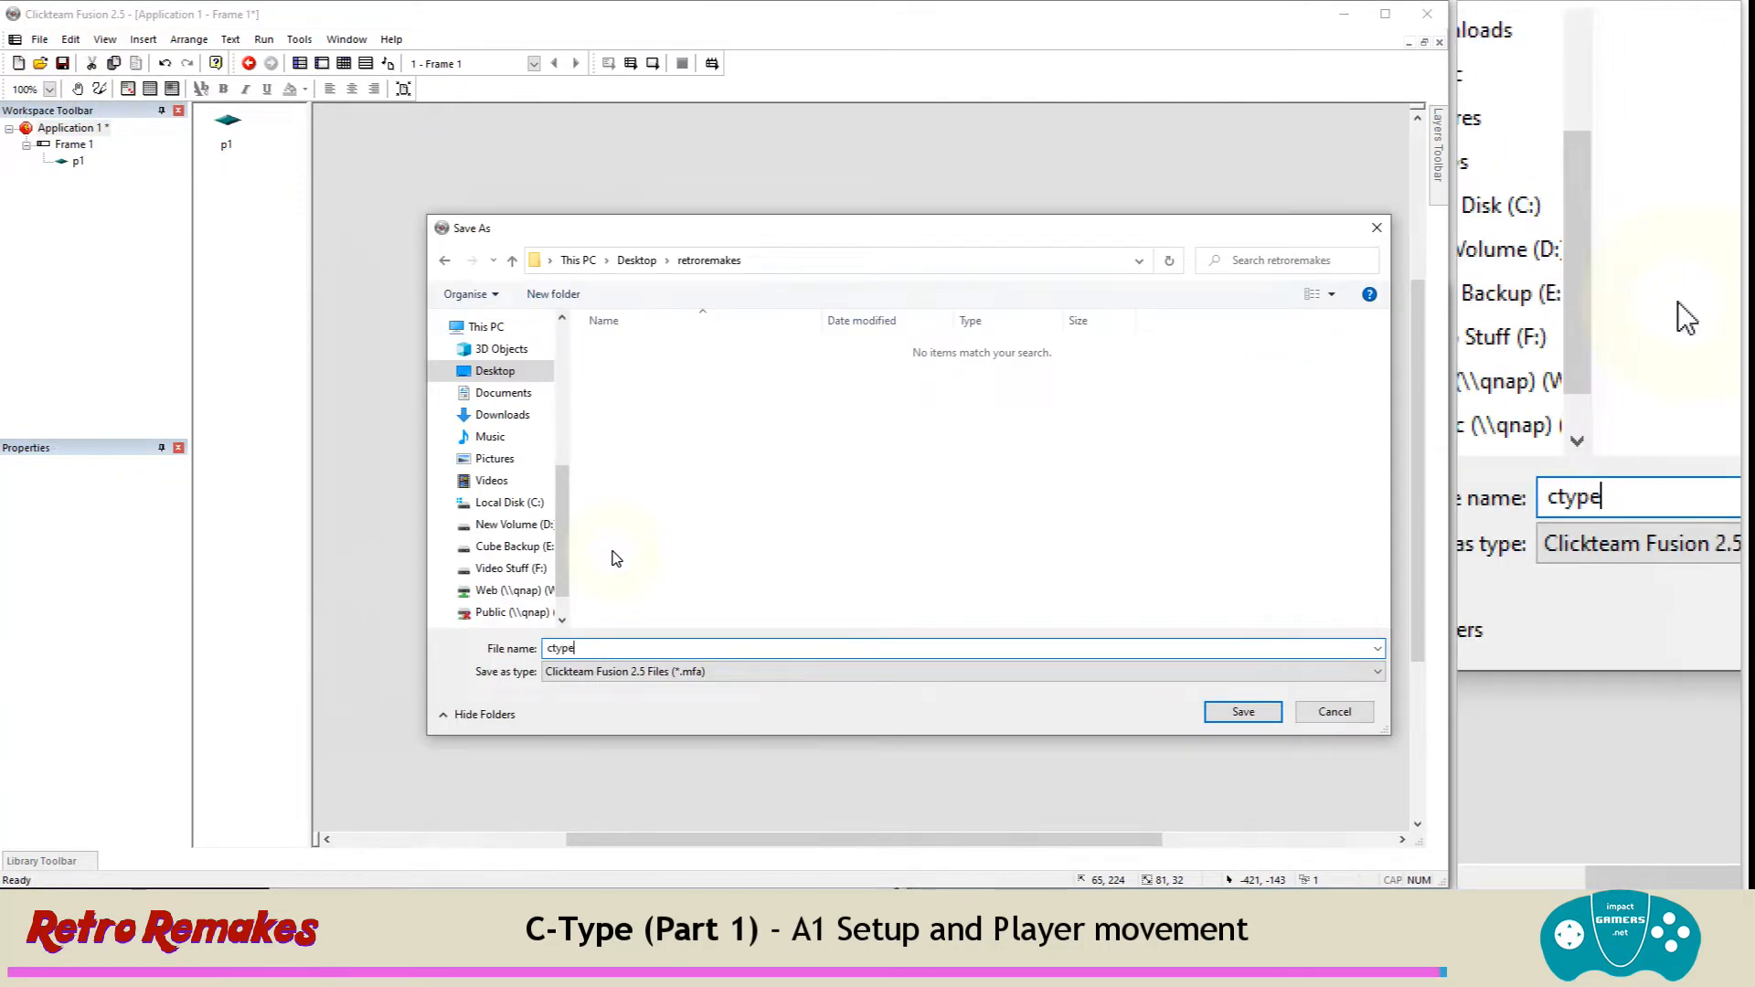
key("Return")
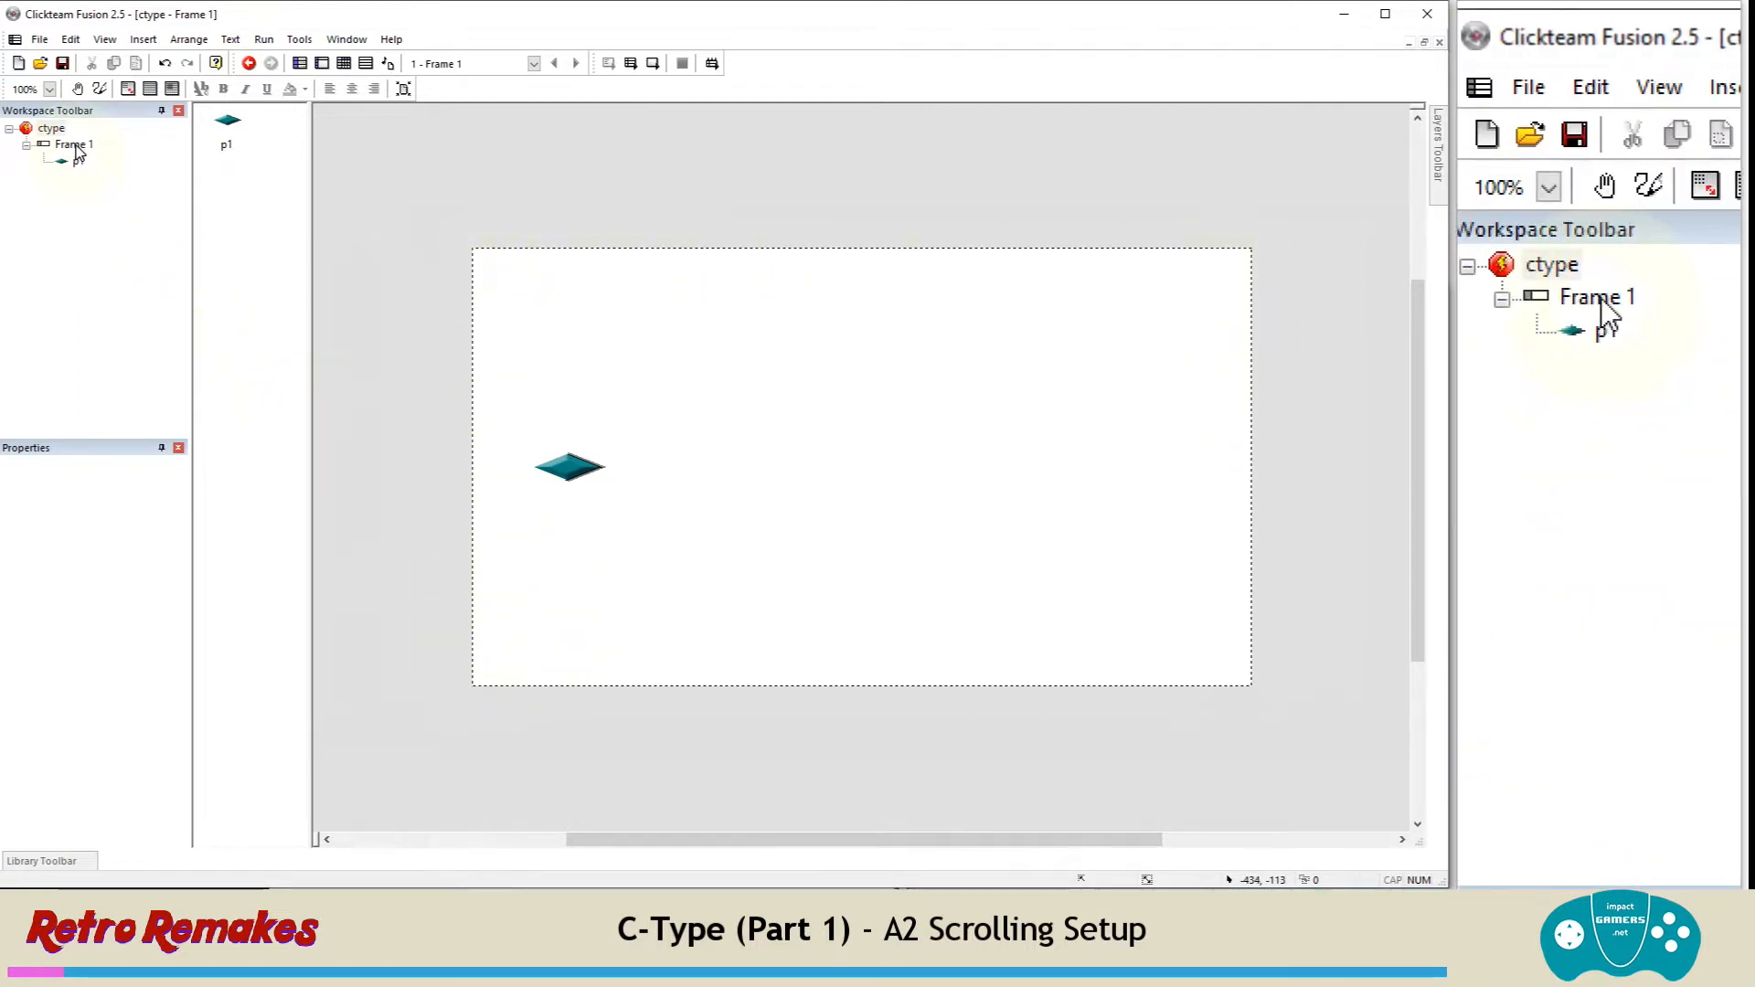
Step: Set the width of Frame 1 to 15000, keeping its height at 480
left_click(74, 147)
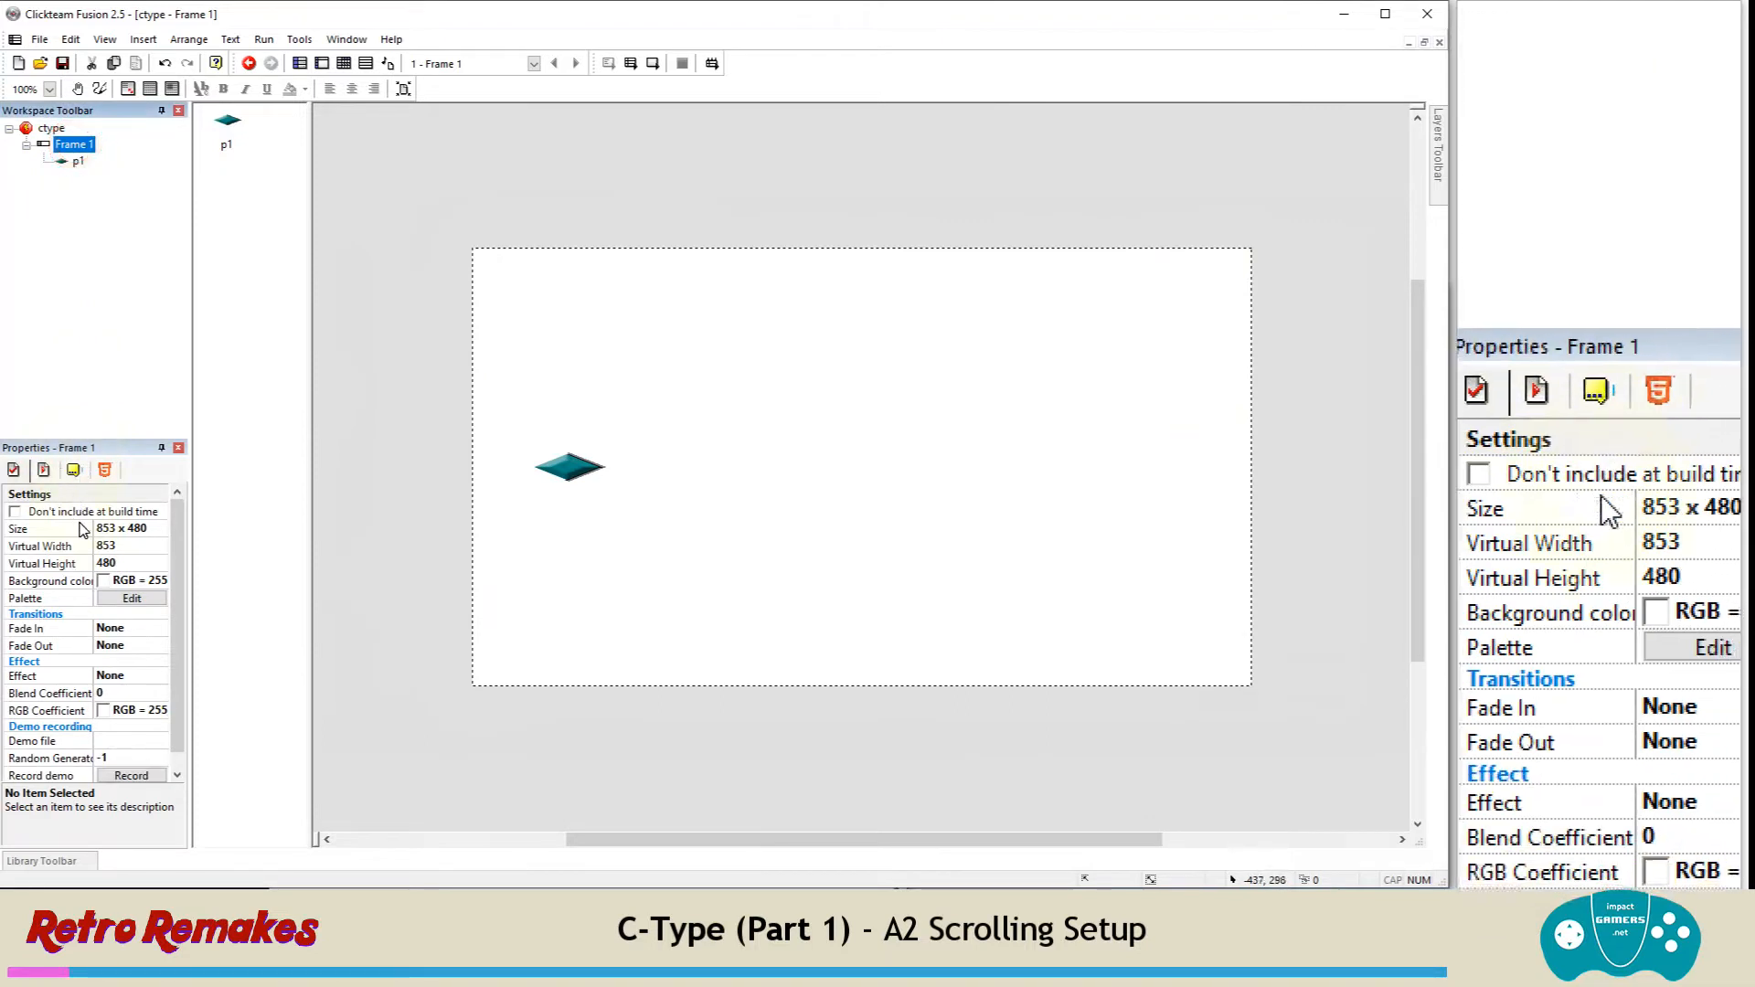
left_click(107, 530)
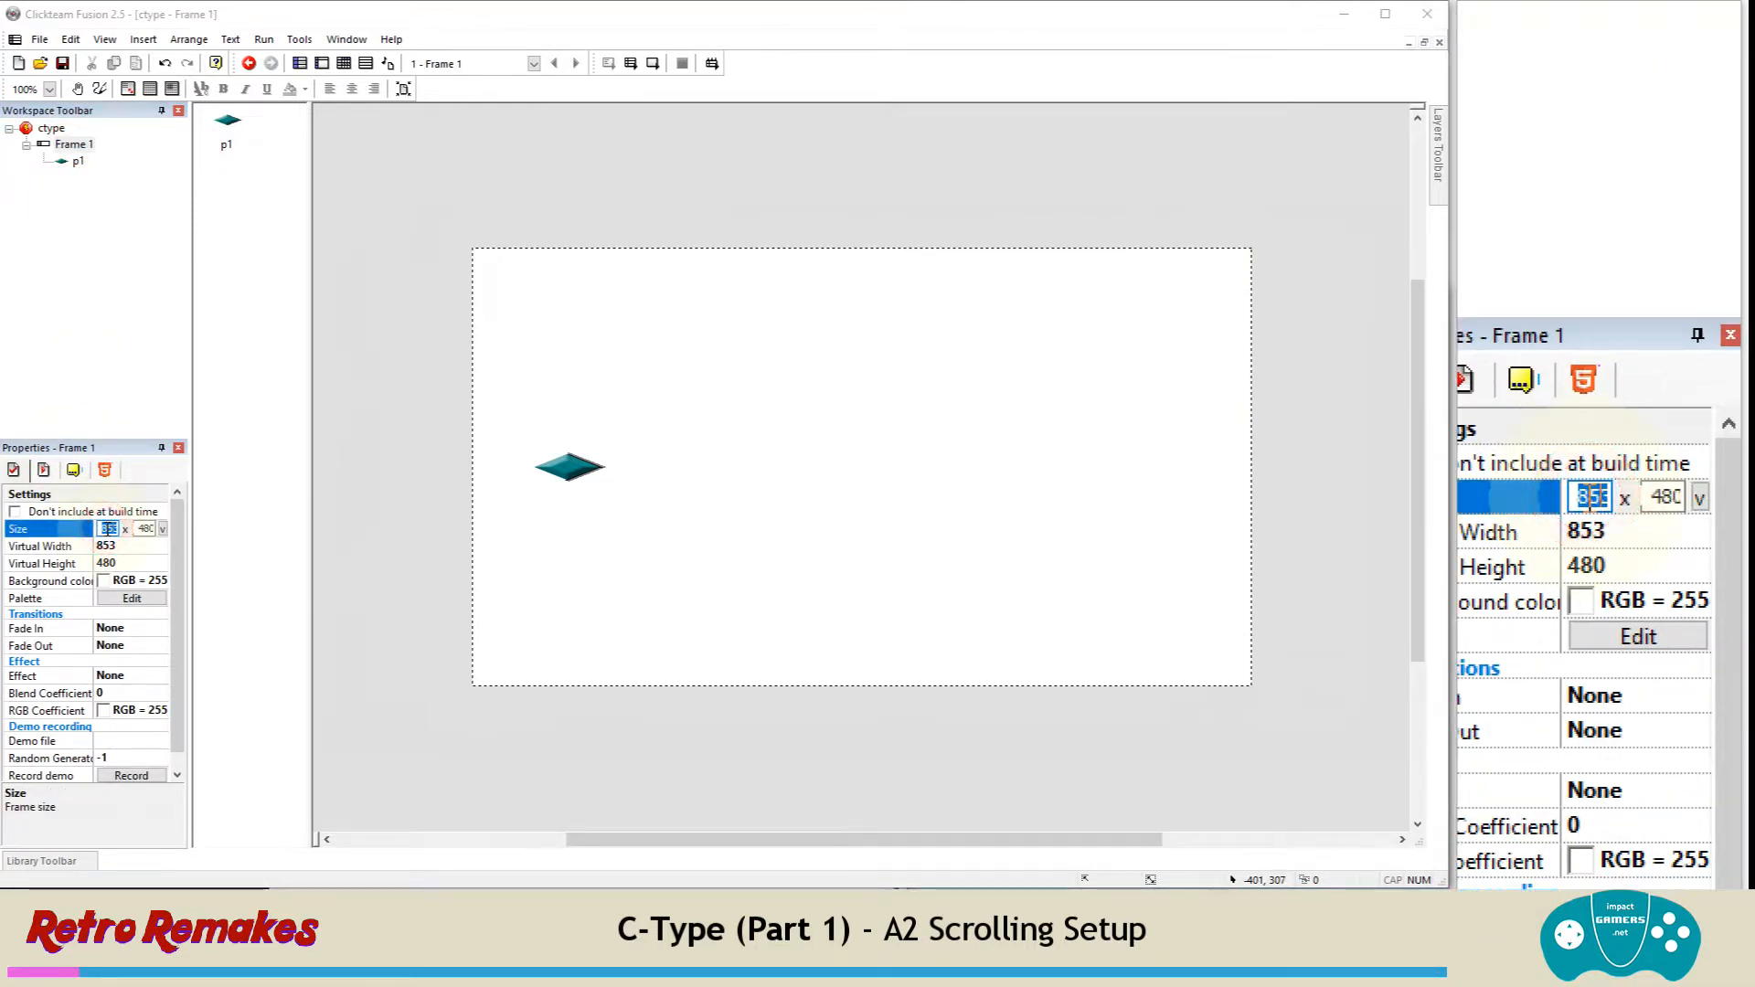
type("150")
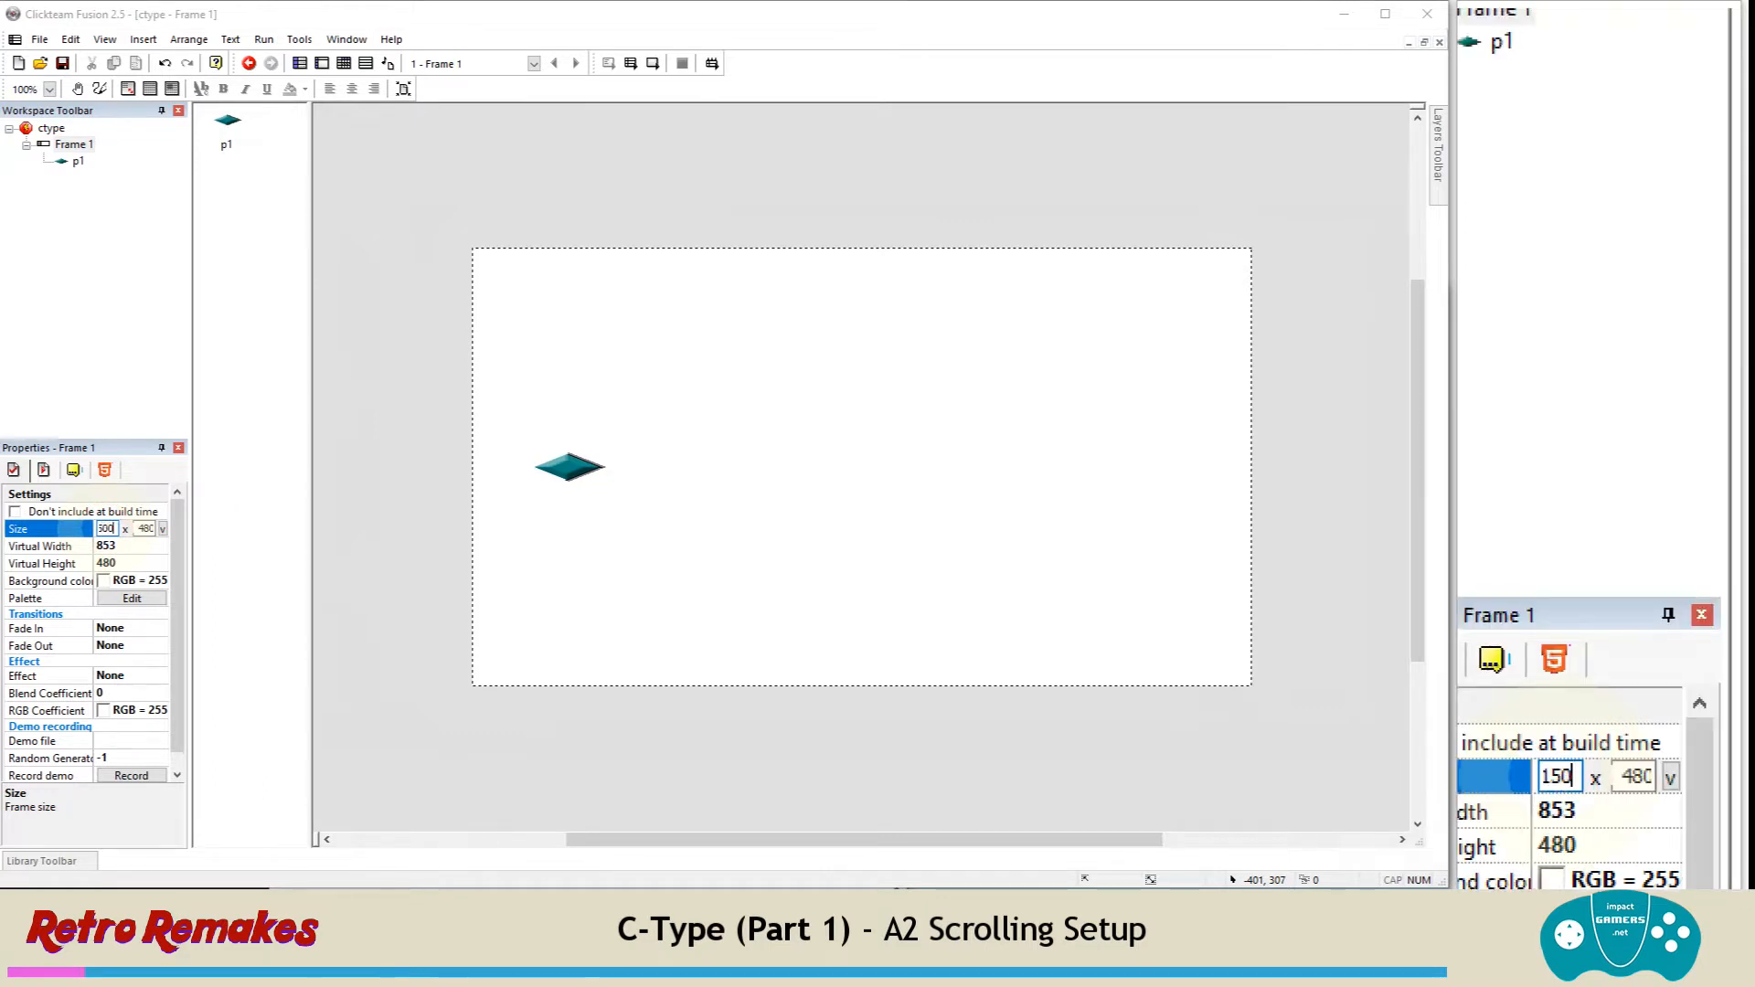
type("00")
key("Return")
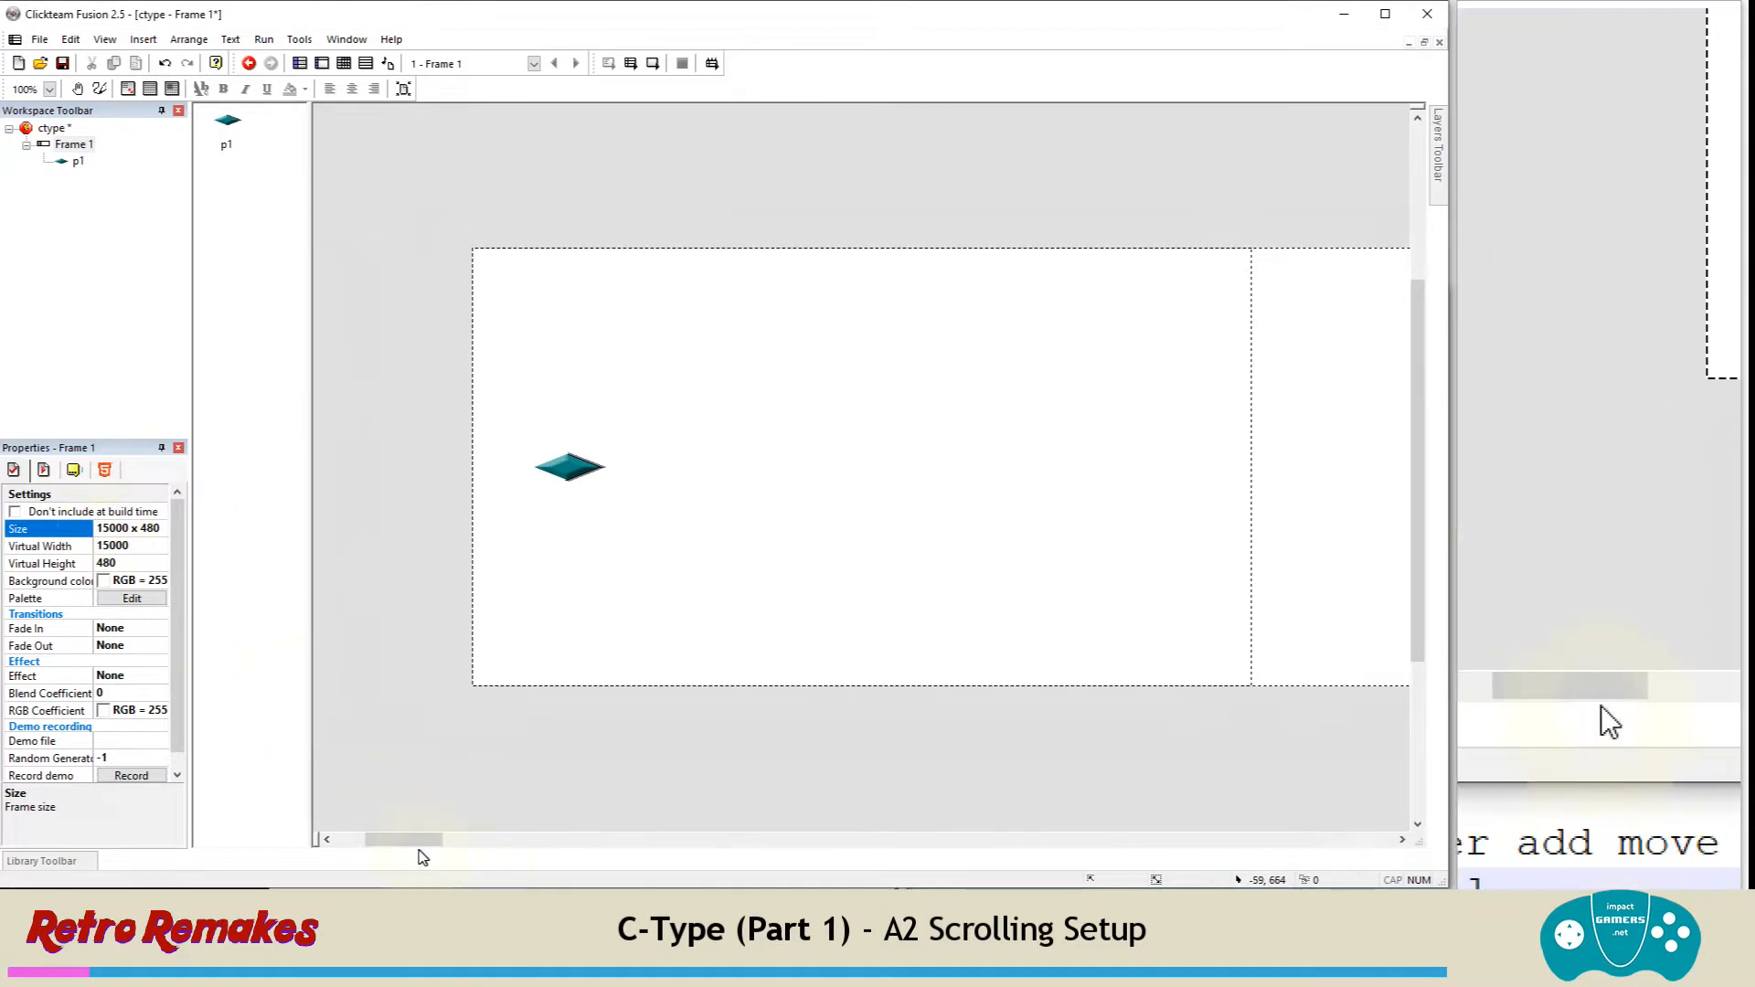
Step: Insert a second Active object just inside the right edge of the visible window area, at about 810, 220
mouse_move(419, 845)
left_mouse_down()
mouse_move(1285, 857)
mouse_move(1366, 839)
mouse_move(418, 856)
left_mouse_up()
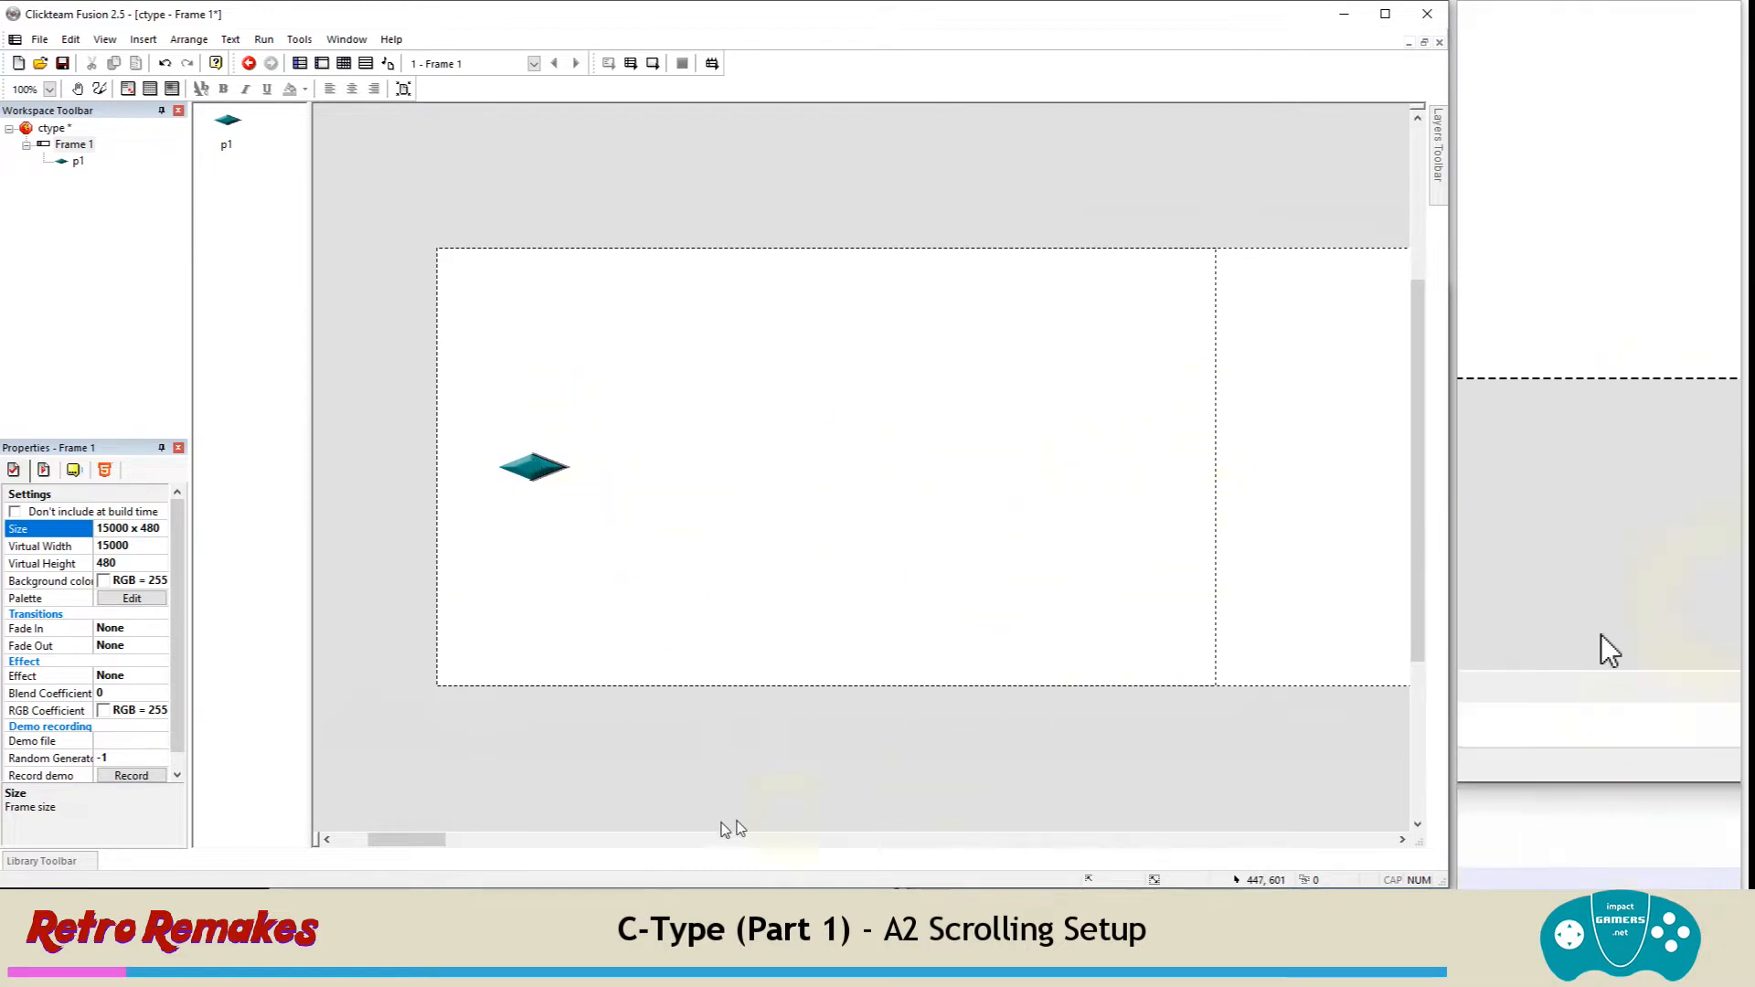
left_click_drag(473, 836, 432, 839)
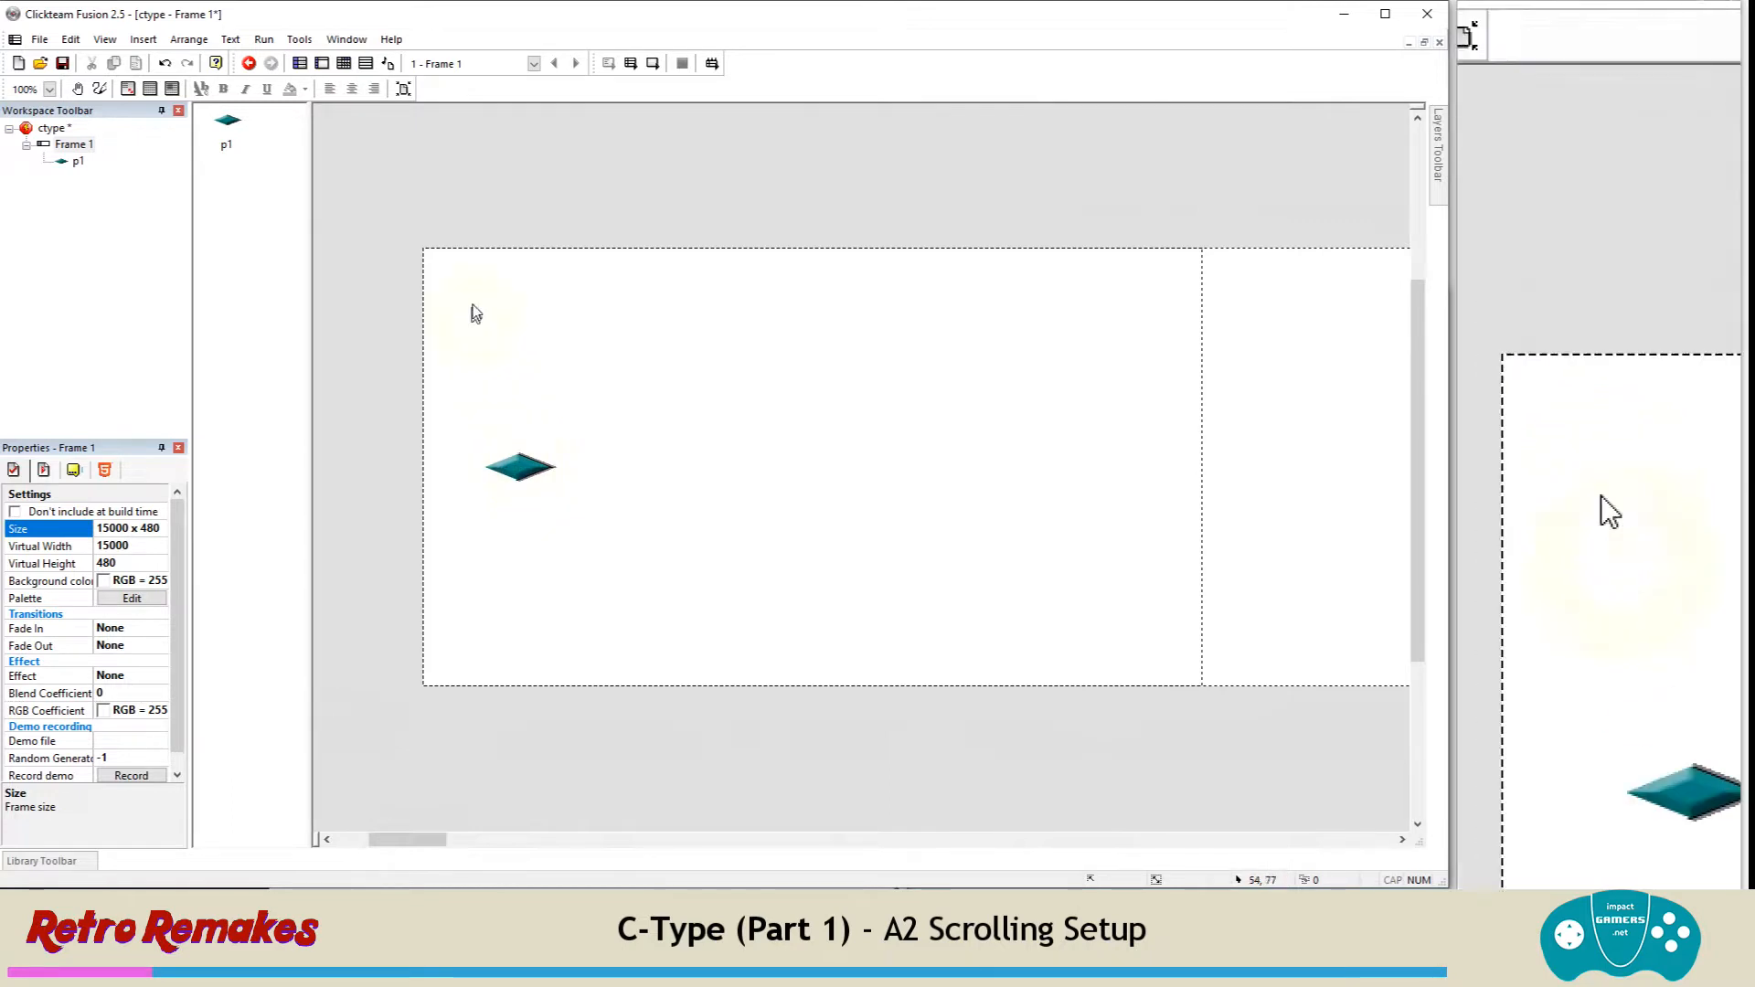
left_click(146, 41)
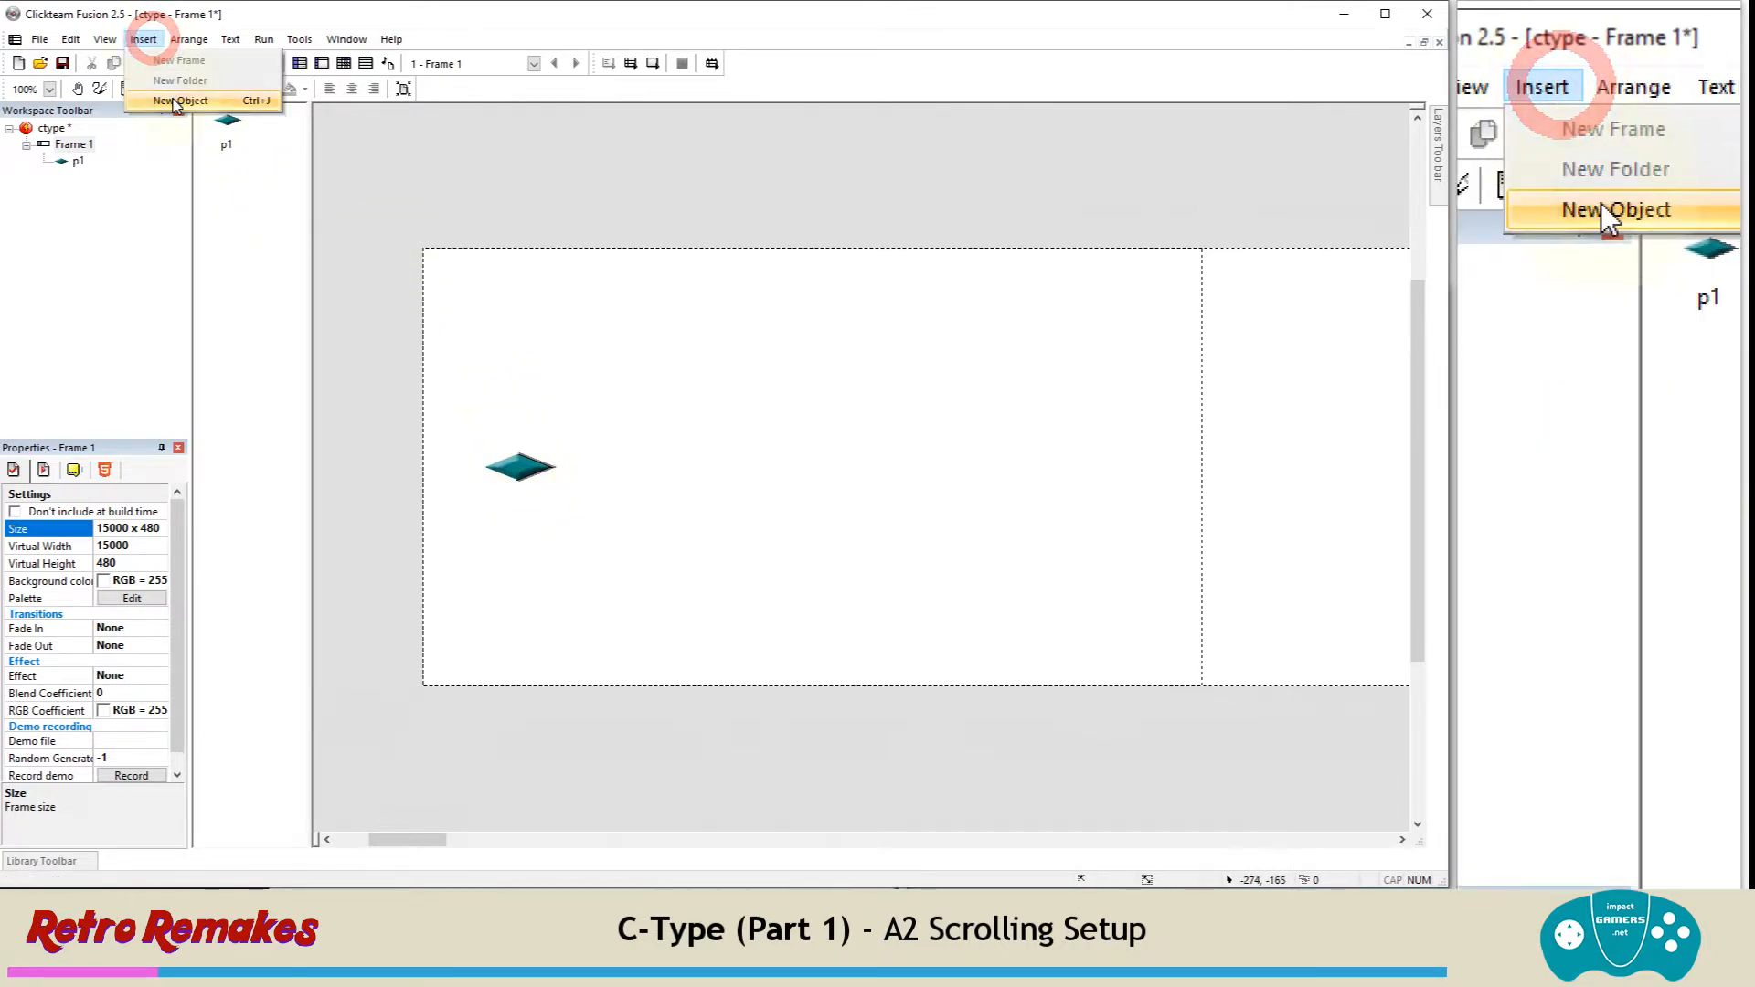
left_click(180, 98)
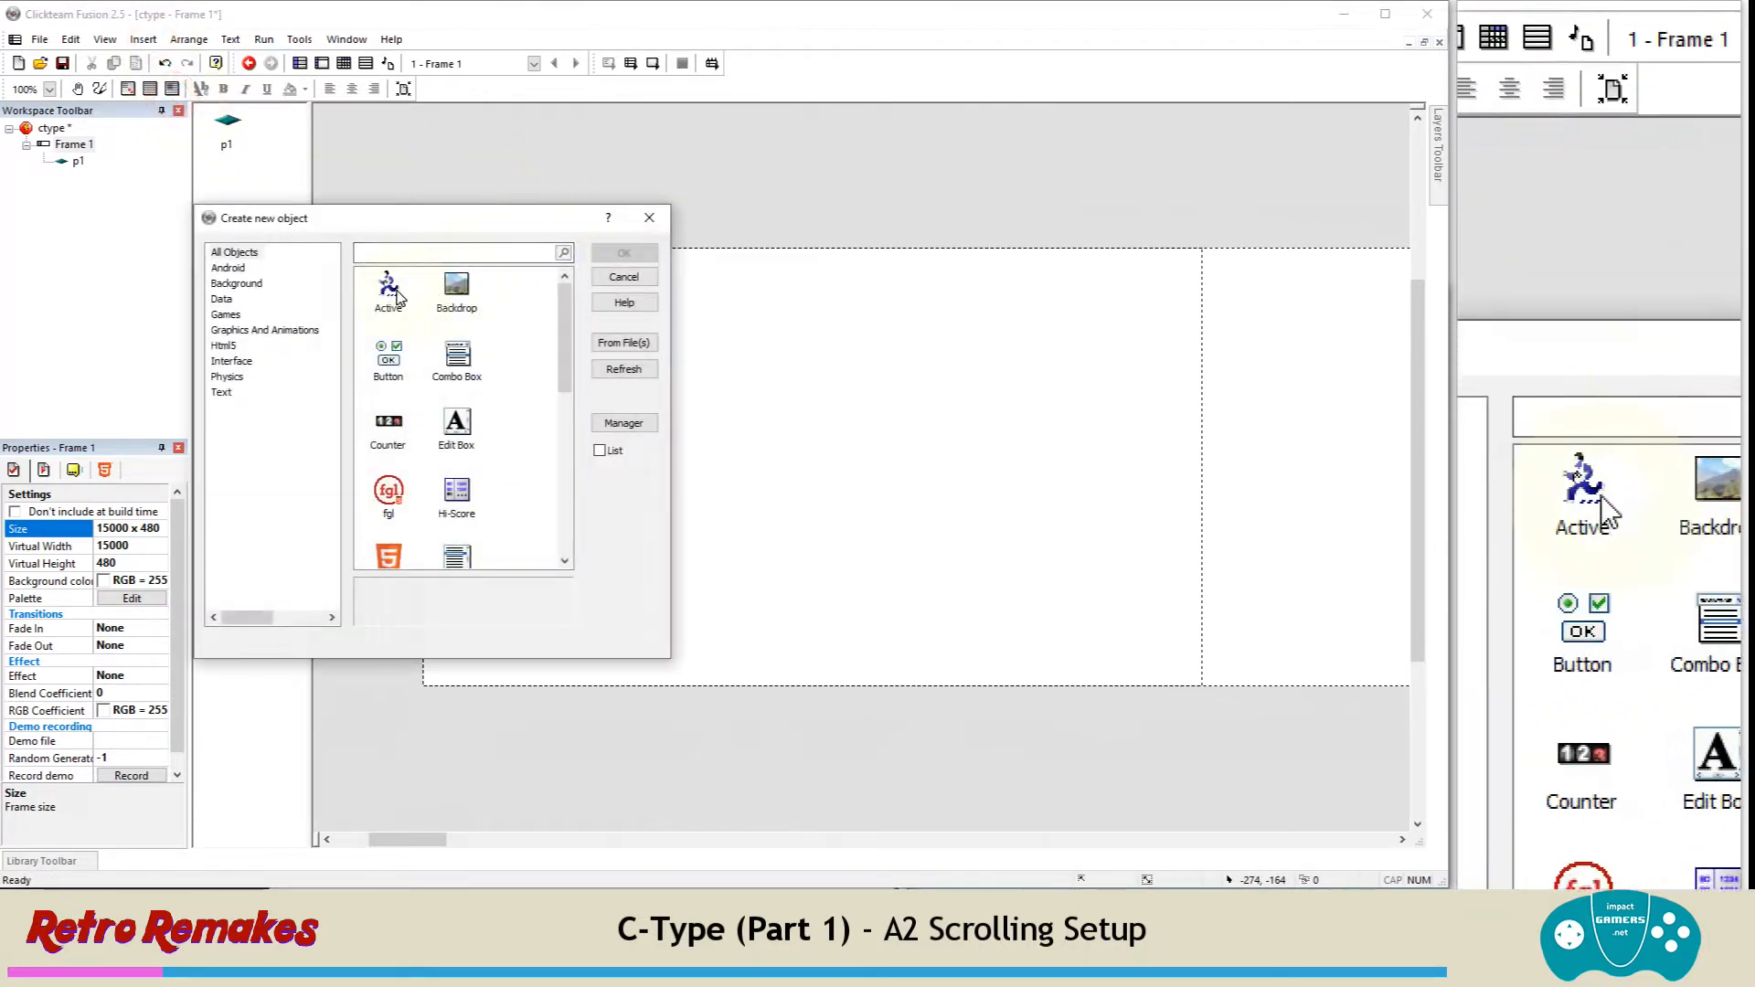
left_click(391, 289)
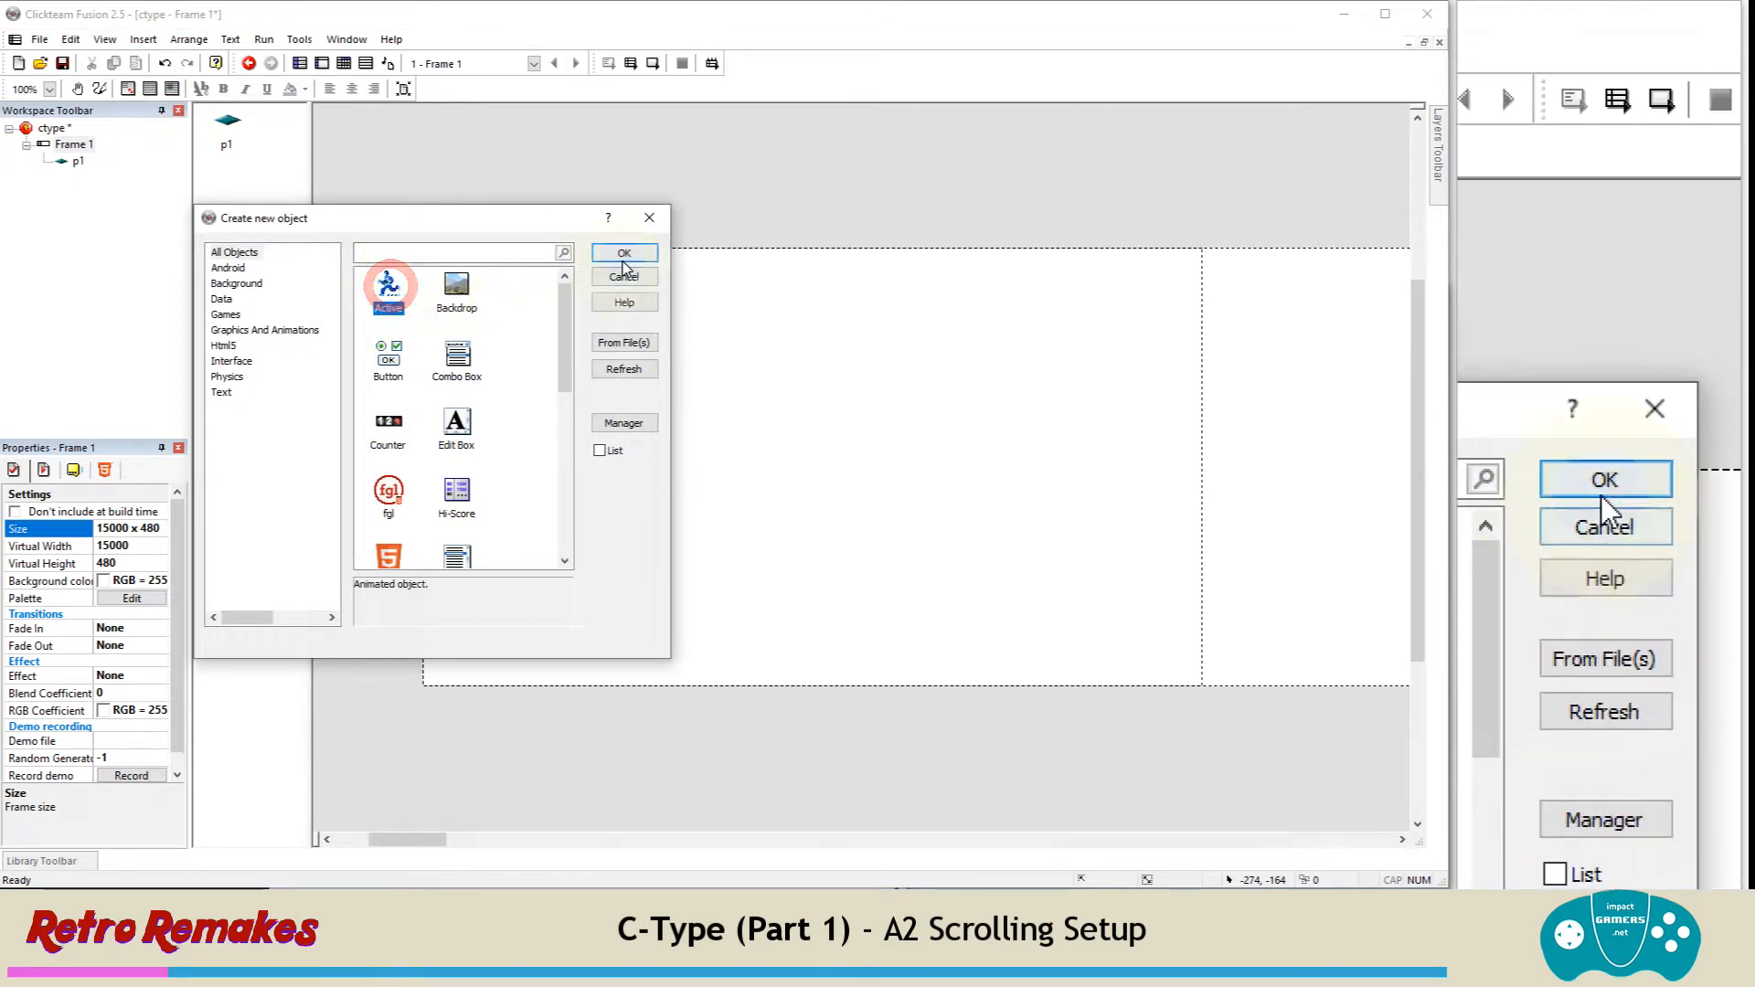
left_click(624, 252)
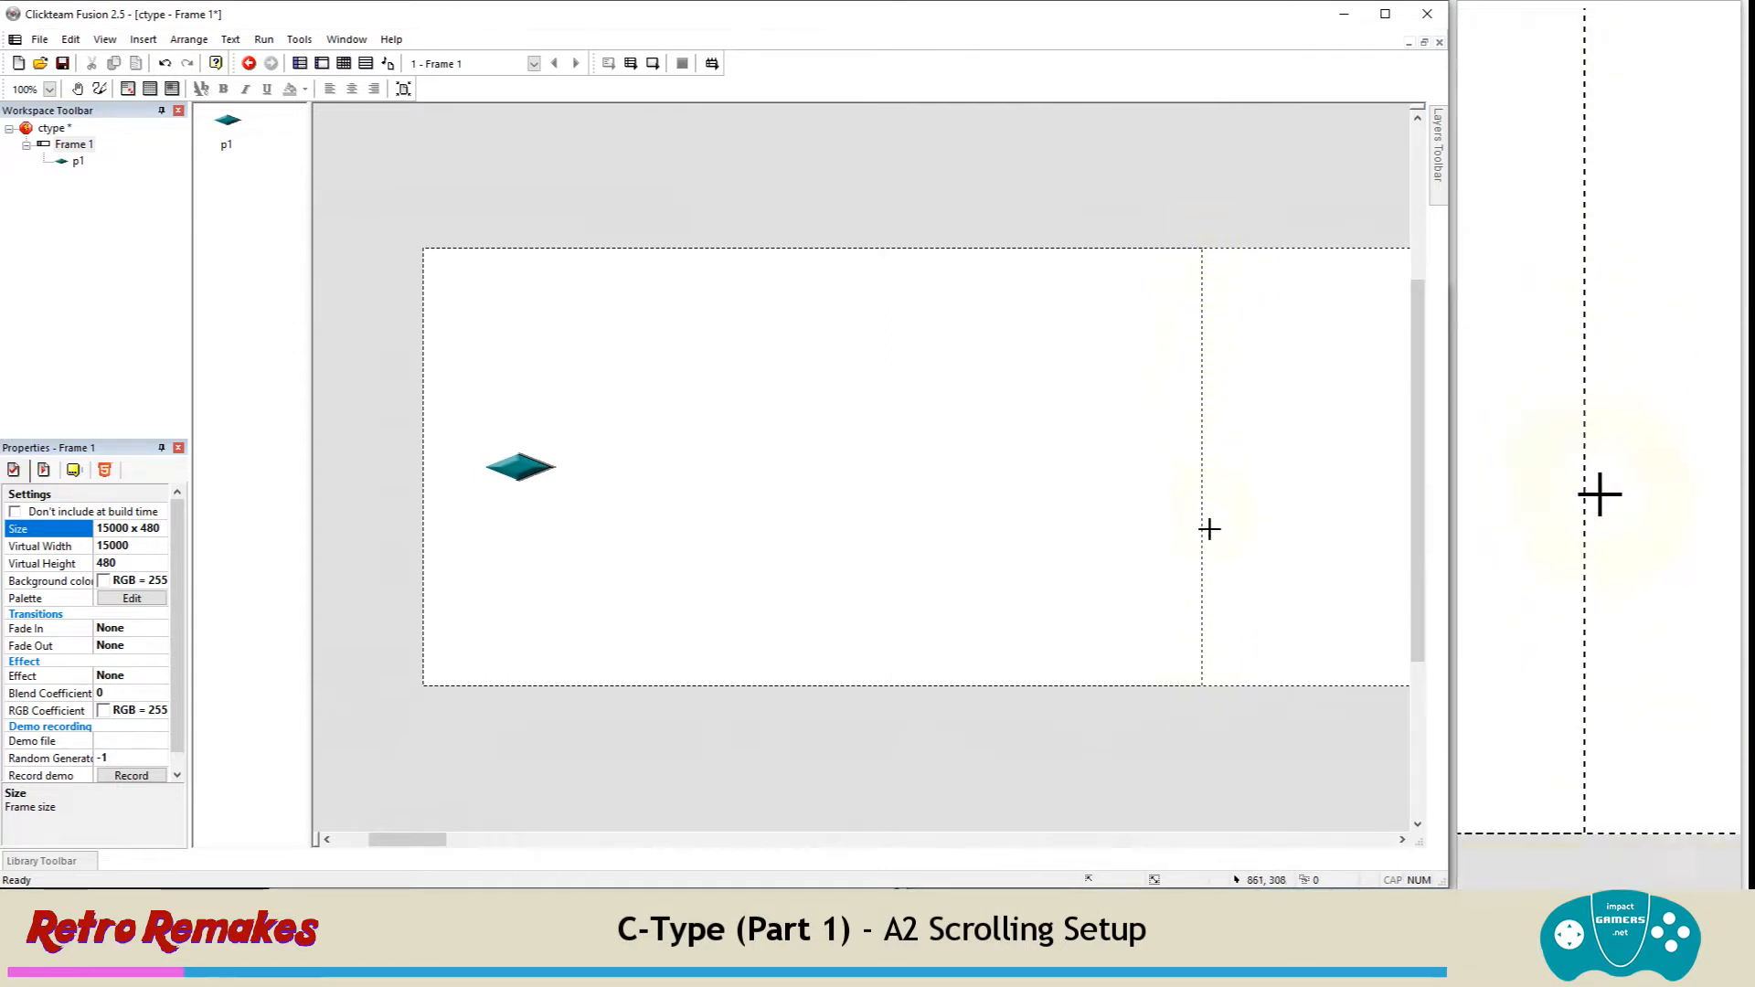
left_click(1182, 462)
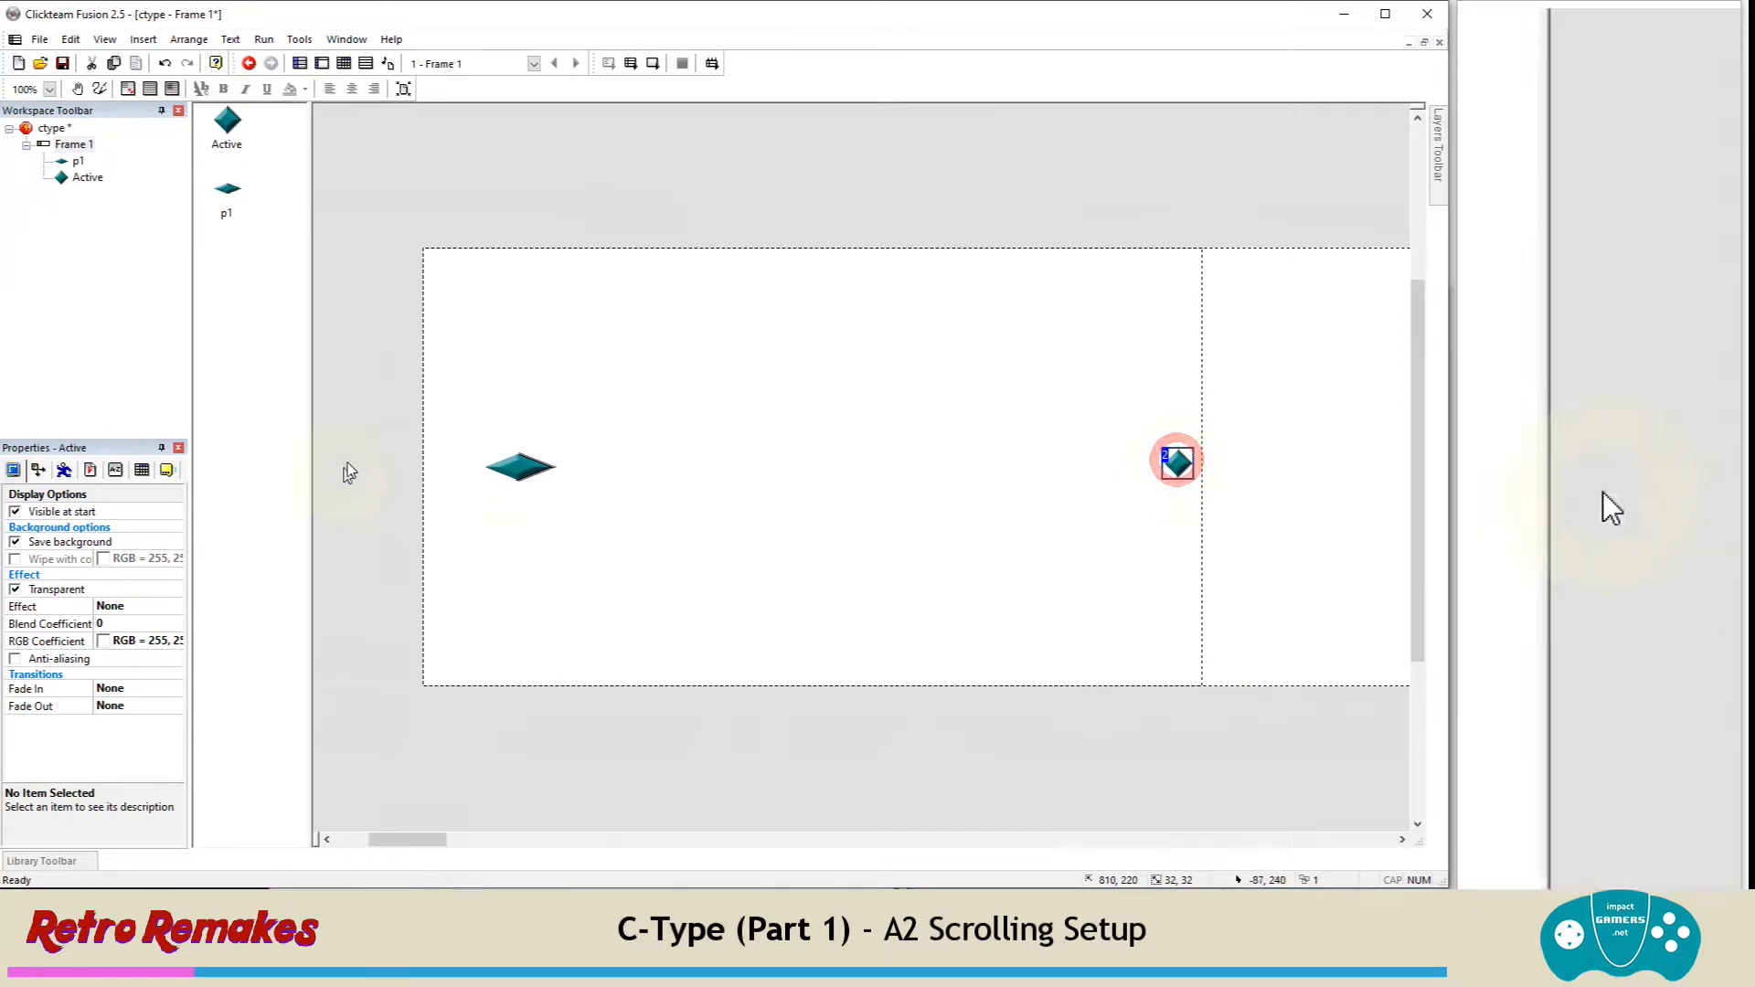
Step: Rename the new Active object near the window area's right edge, beginning its name with "fol"
left_click(166, 469)
left_click(124, 513)
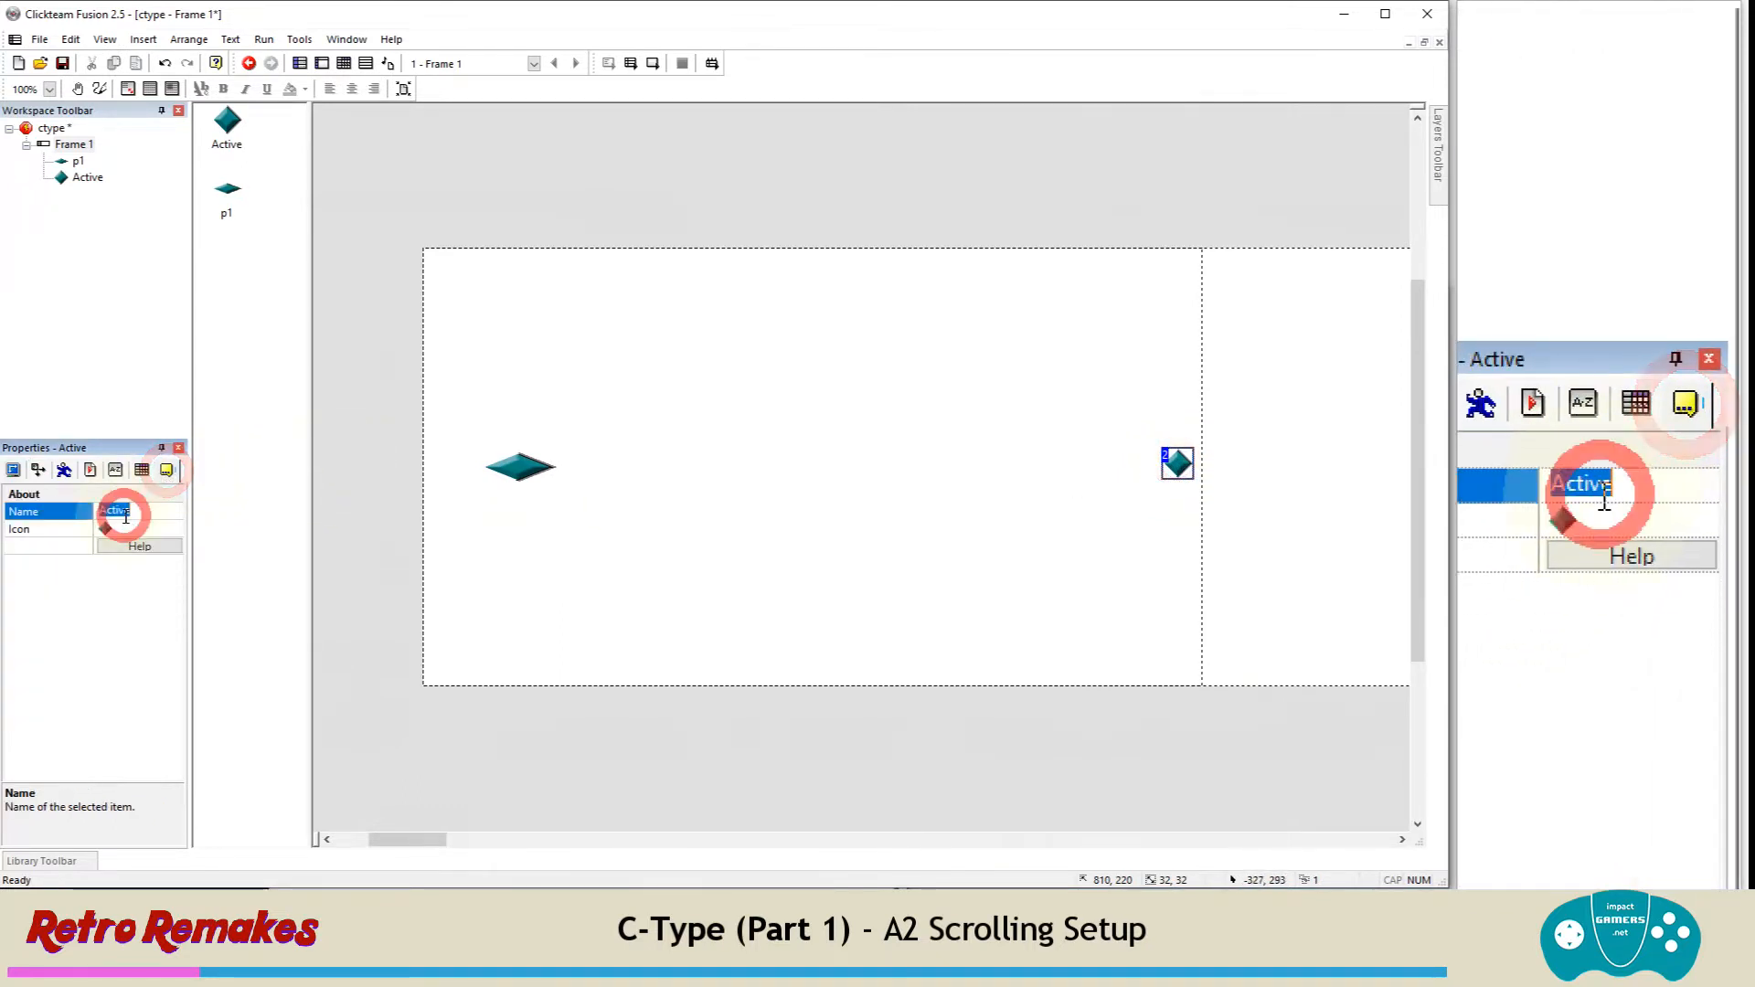
type("fol")
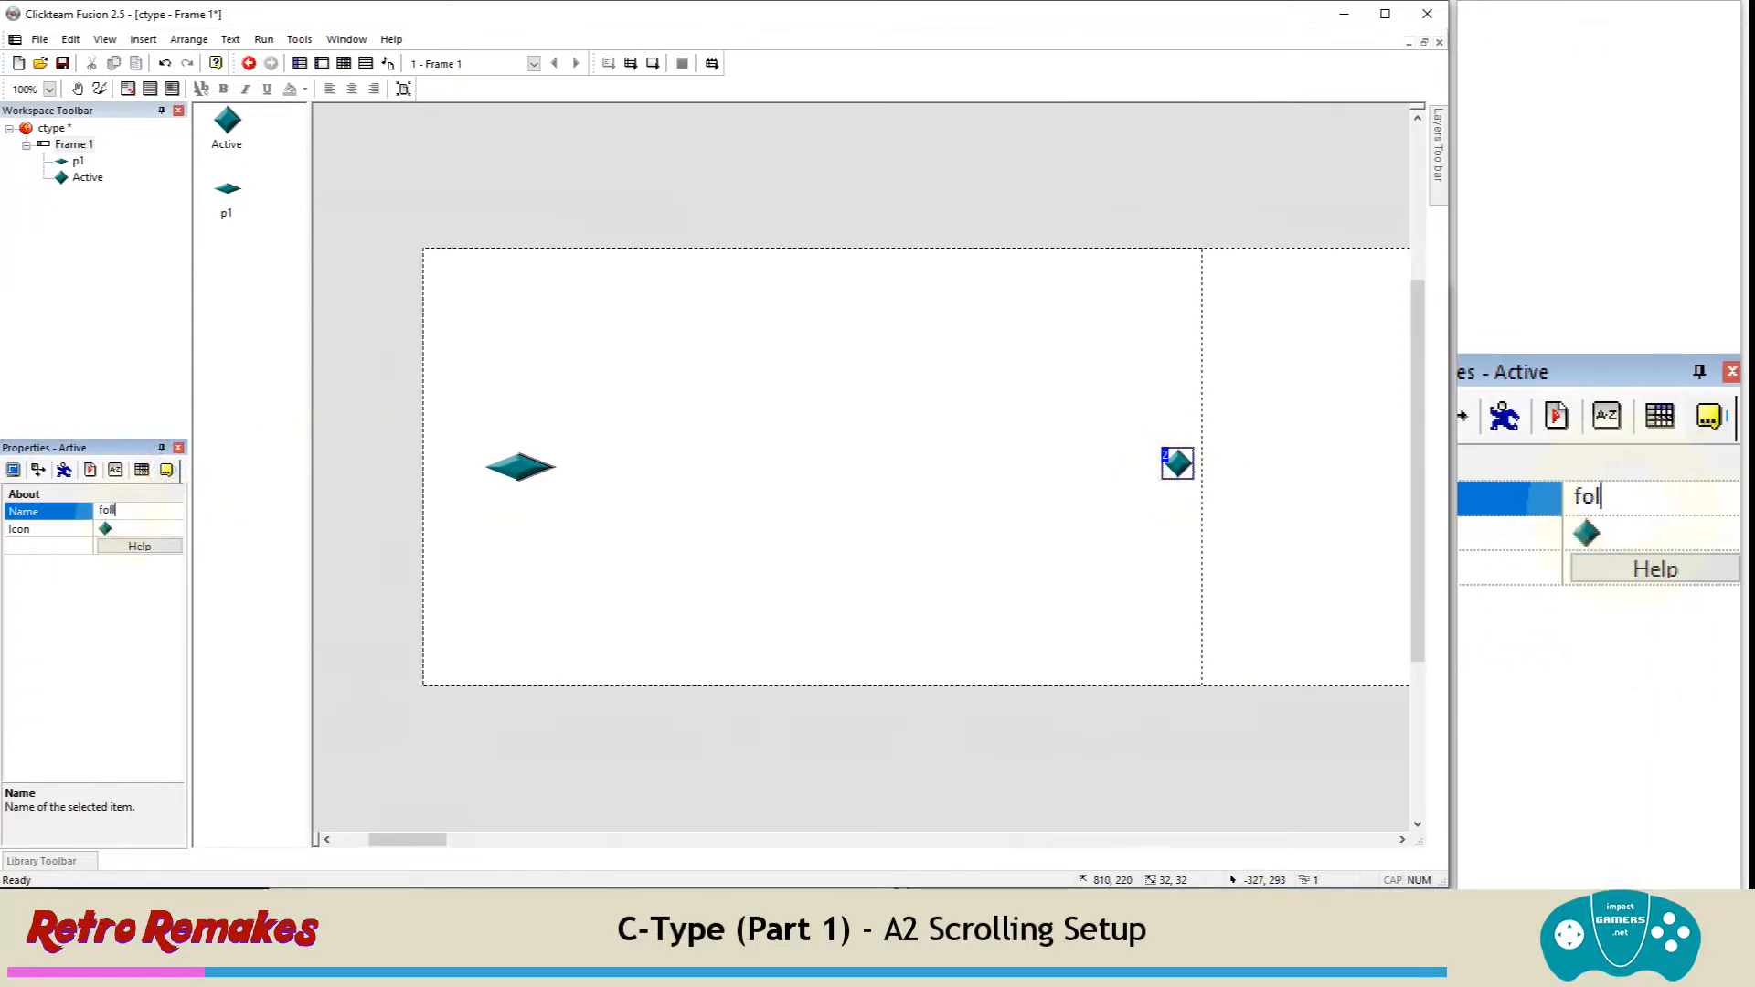